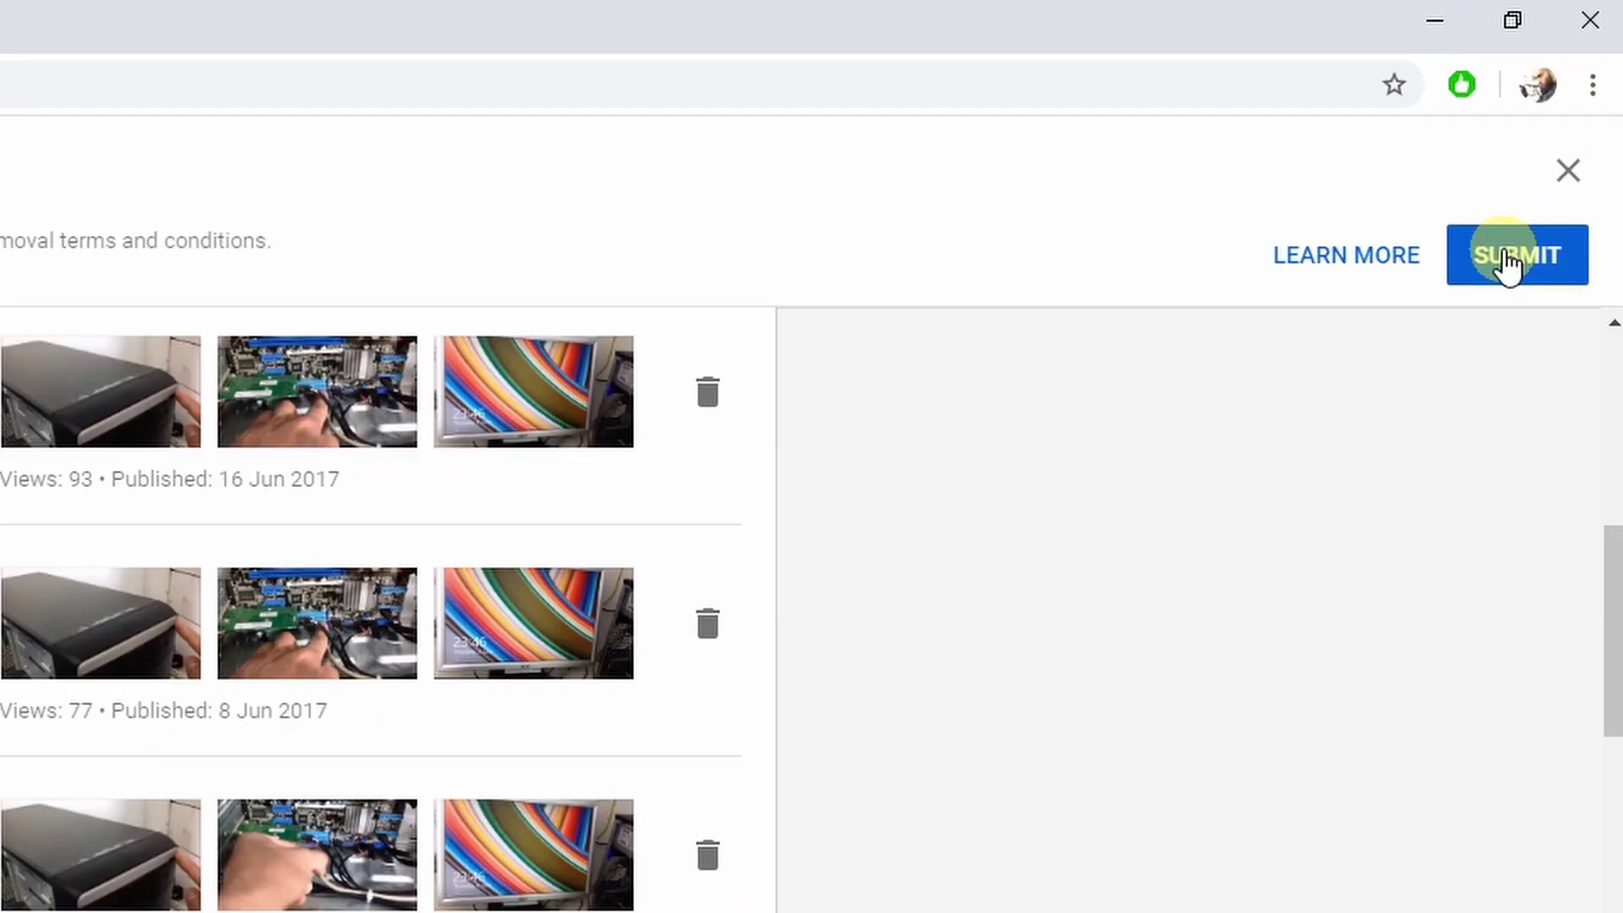
# Open the channel's copyright matches and keep the video licence as Standard YouTube Licence.
pyautogui.click(1509, 264)
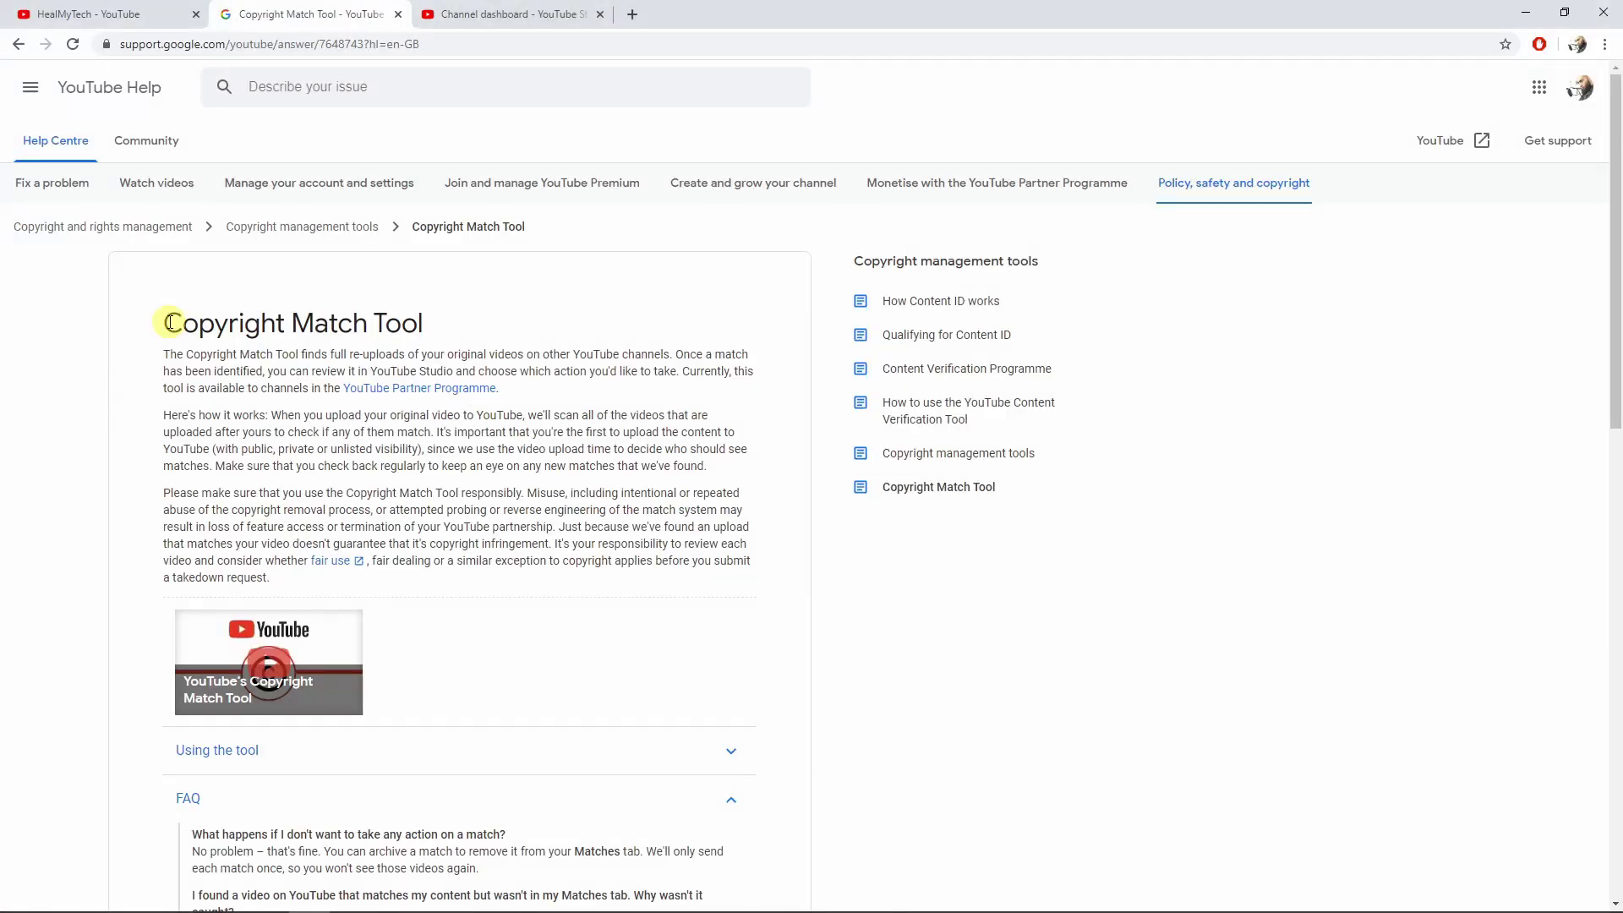
pyautogui.moveTo(161, 319); pyautogui.dragTo(428, 319)
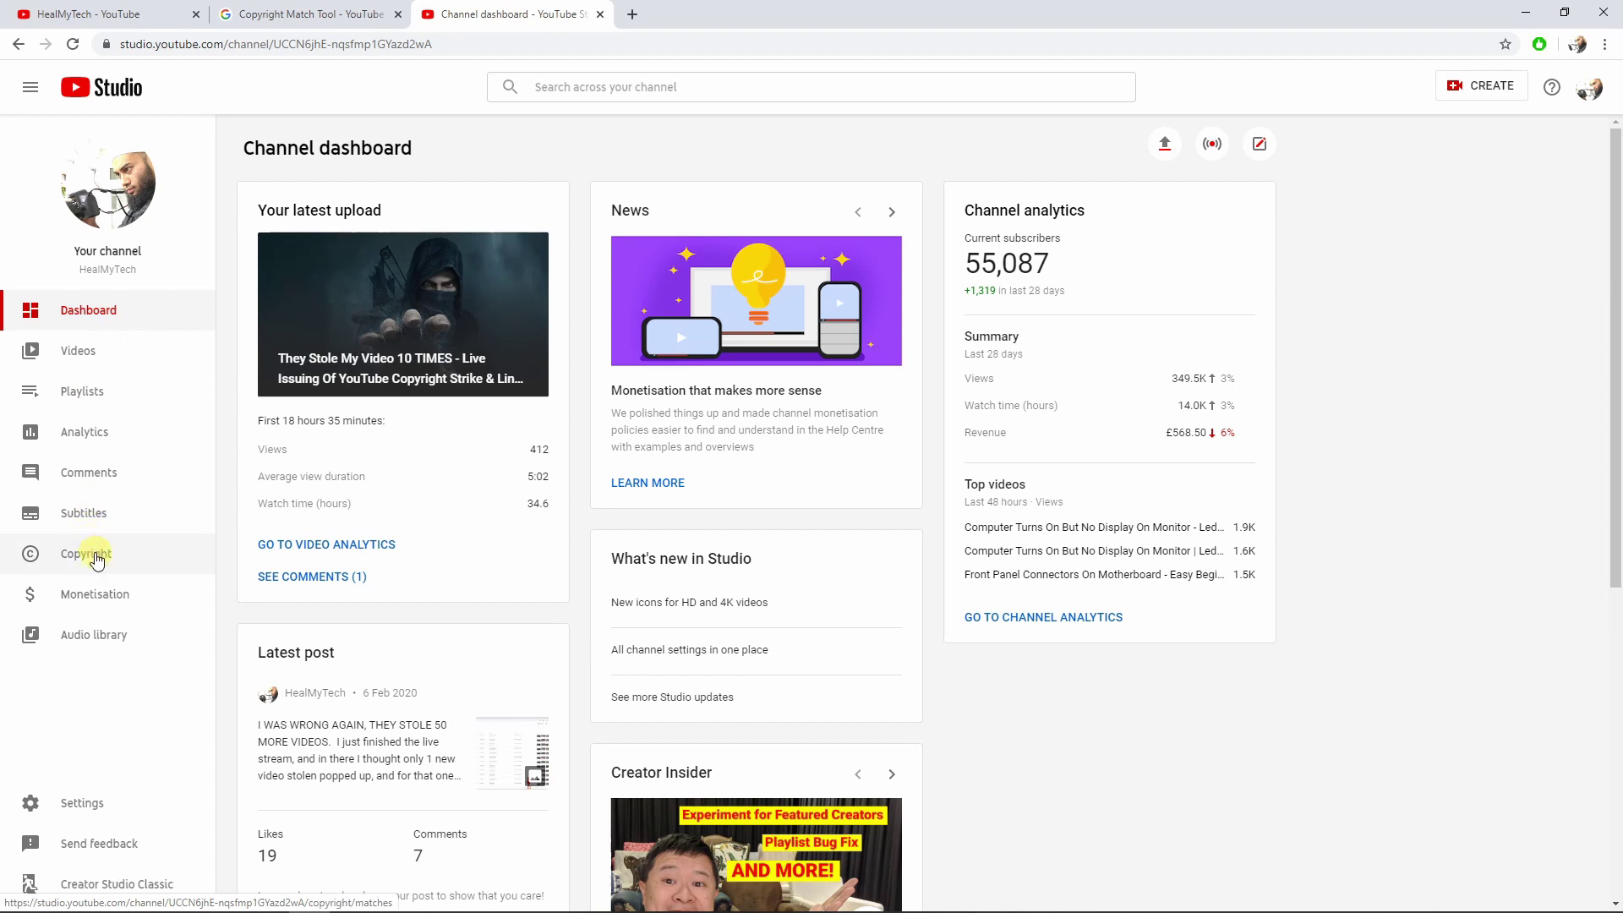
pyautogui.click(93, 554)
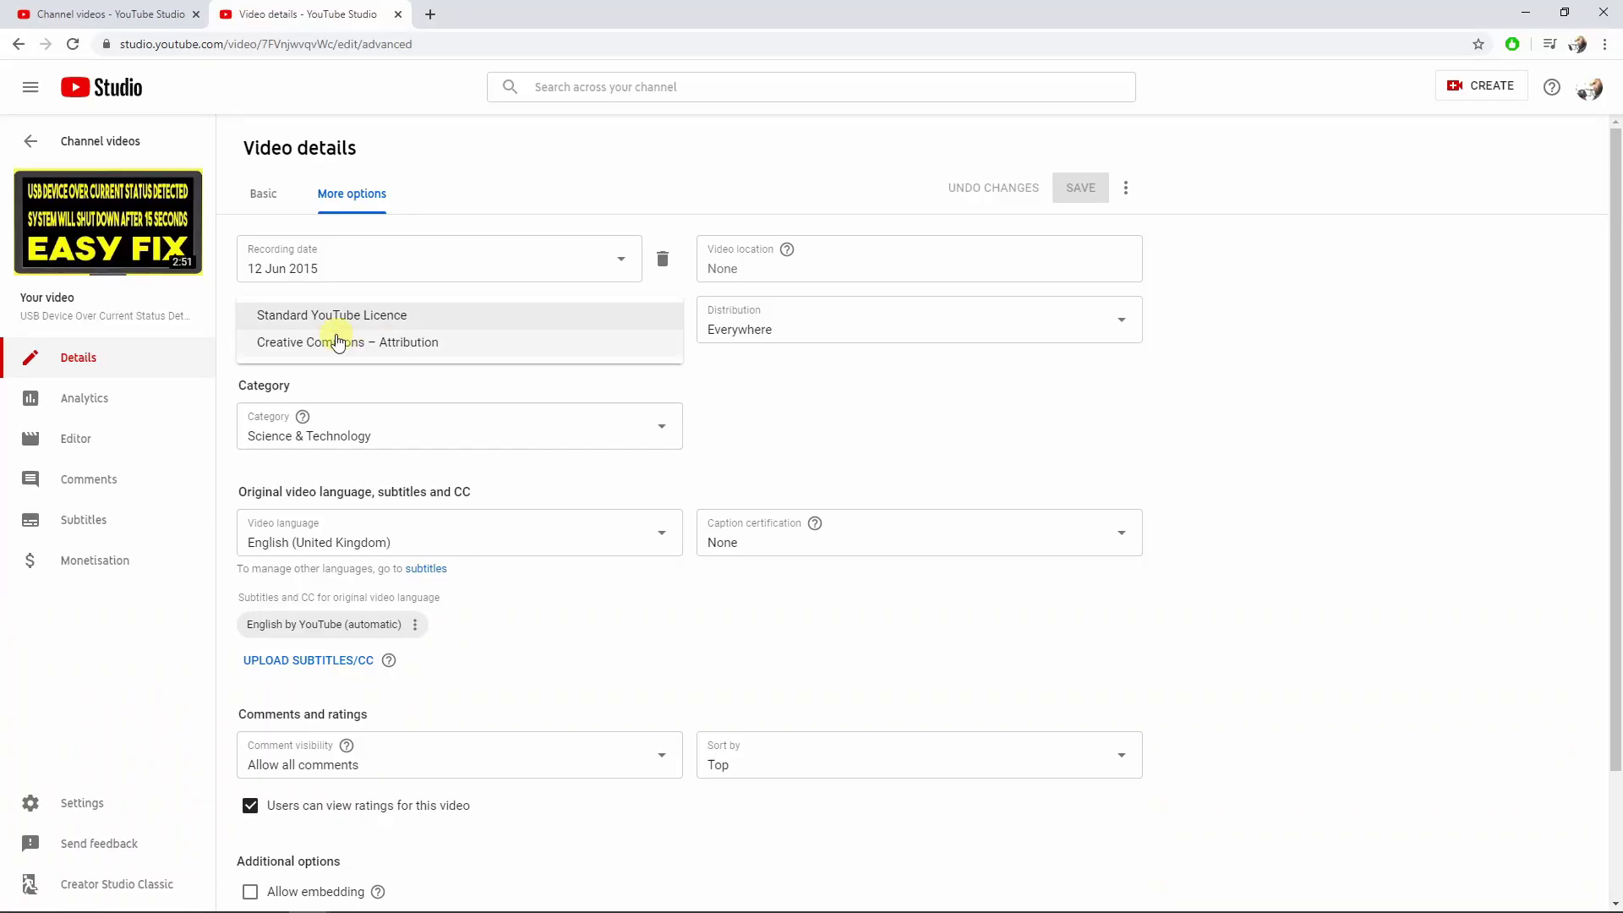
pyautogui.click(605, 585)
pyautogui.scroll(-2, 605, 585)
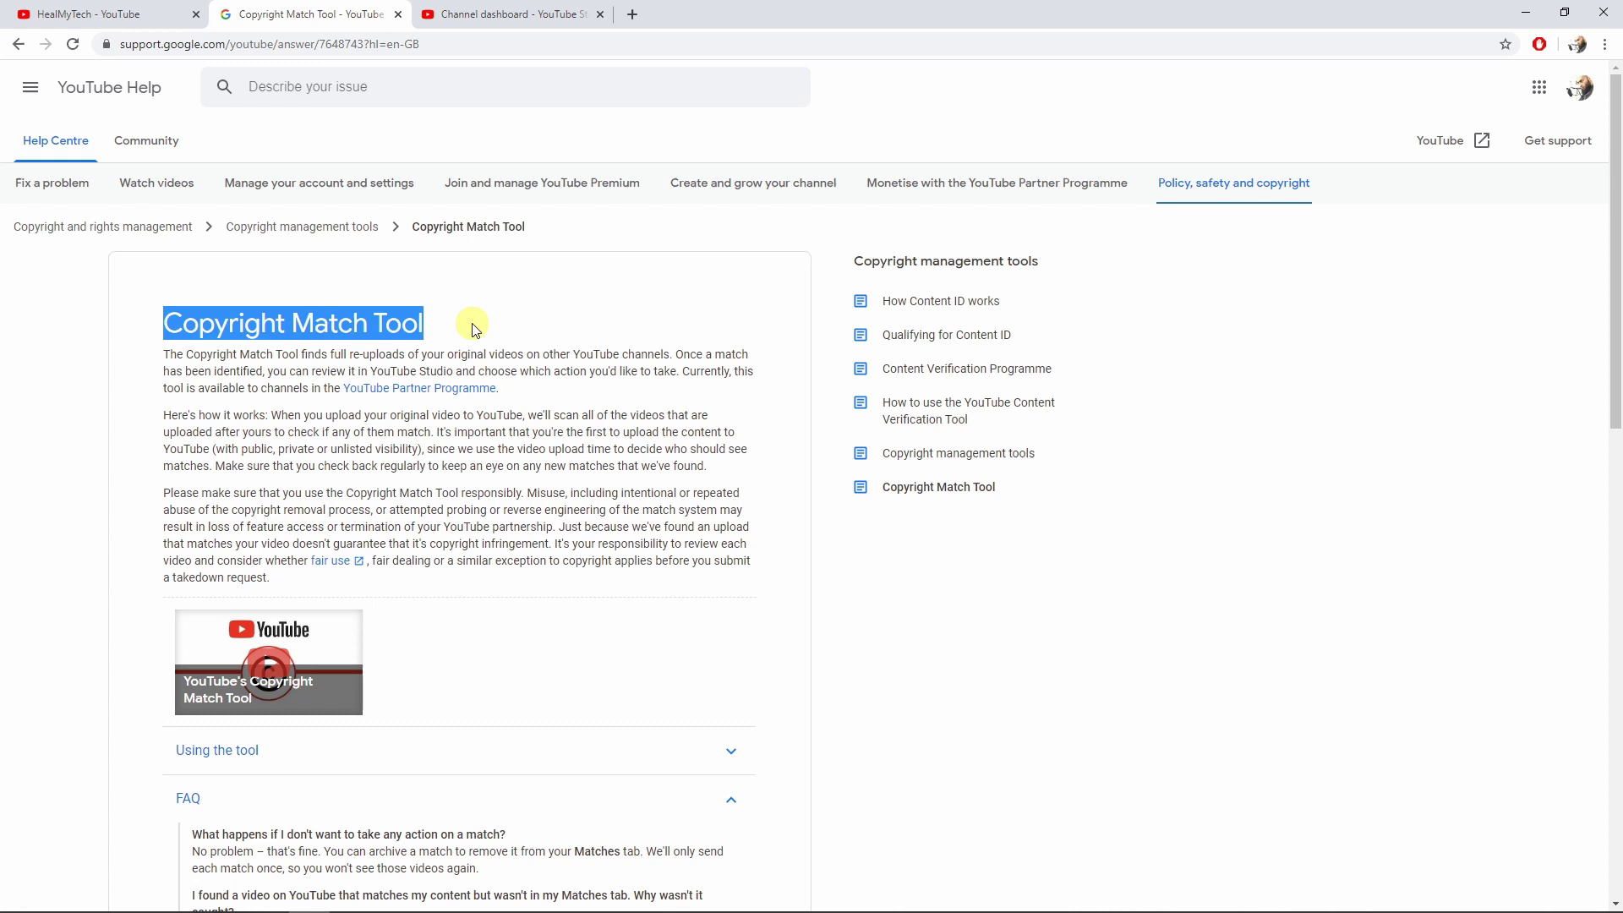
# Clear the heading selection in the help article and return to the Studio channel dashboard.
pyautogui.click(482, 328)
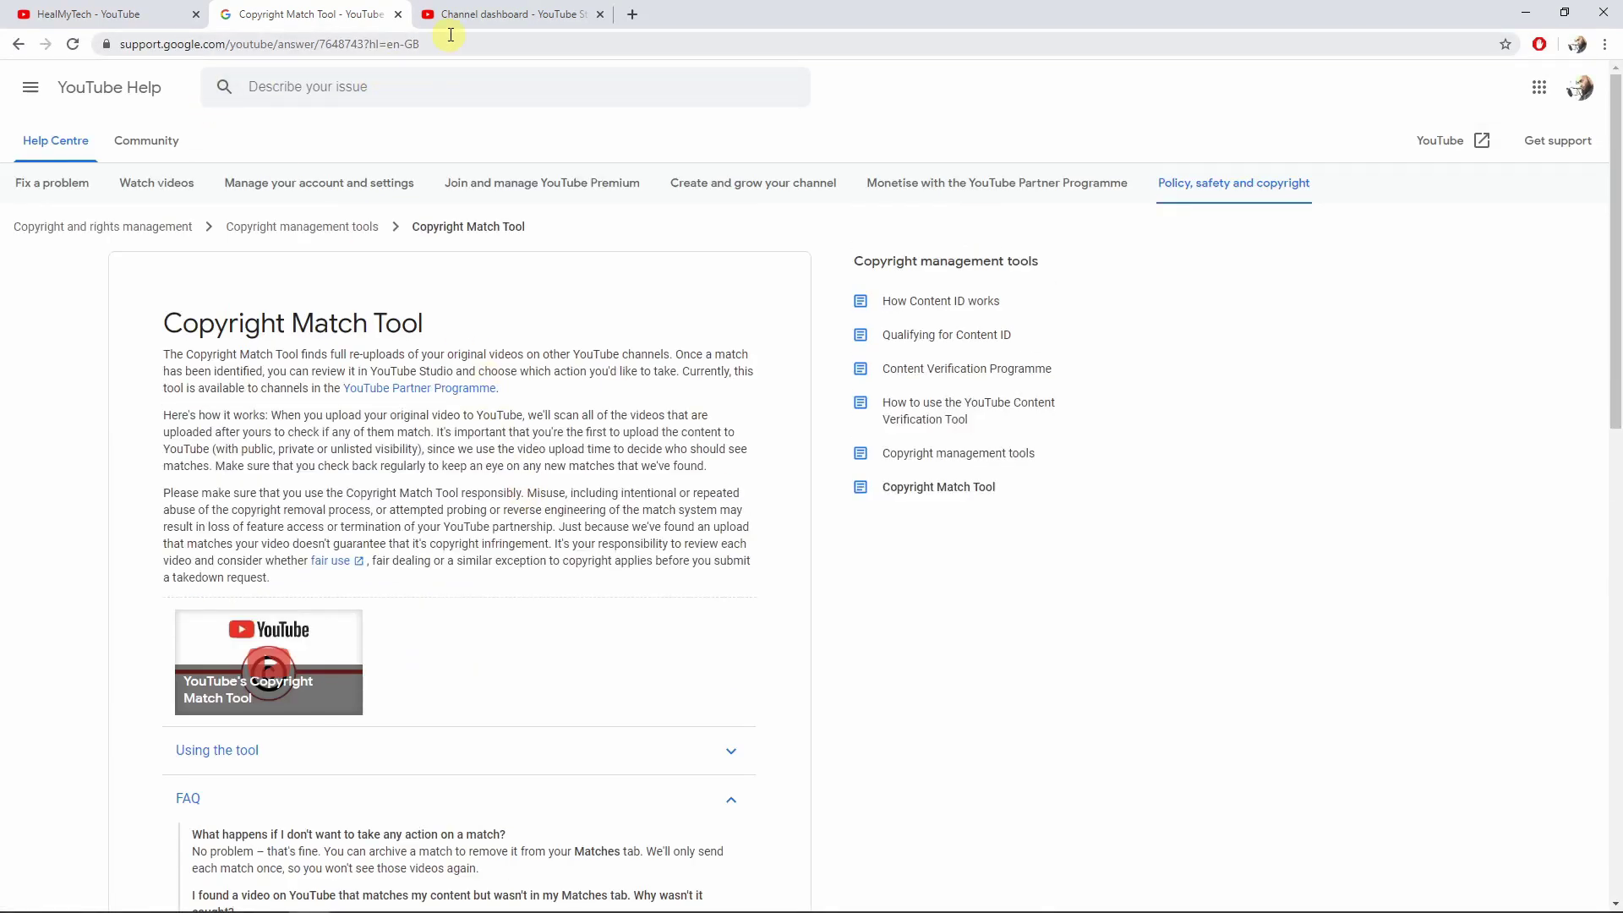
pyautogui.click(487, 17)
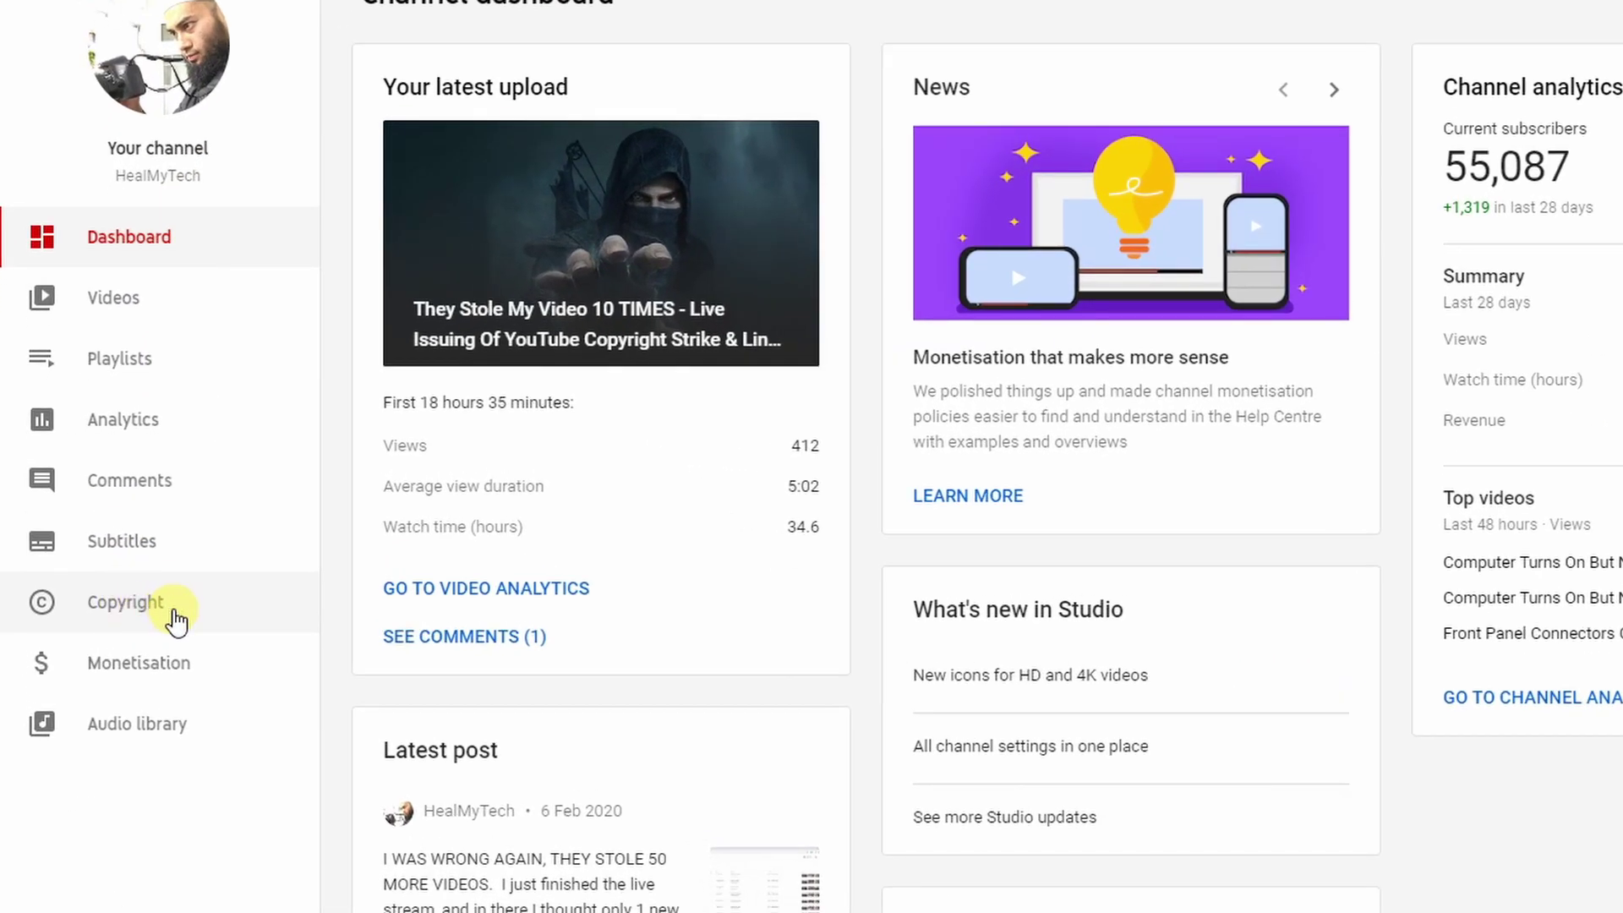
# Open the copyright Matches list and tick the first match, Asus P8h67 M Lx Драйвер.
pyautogui.click(174, 610)
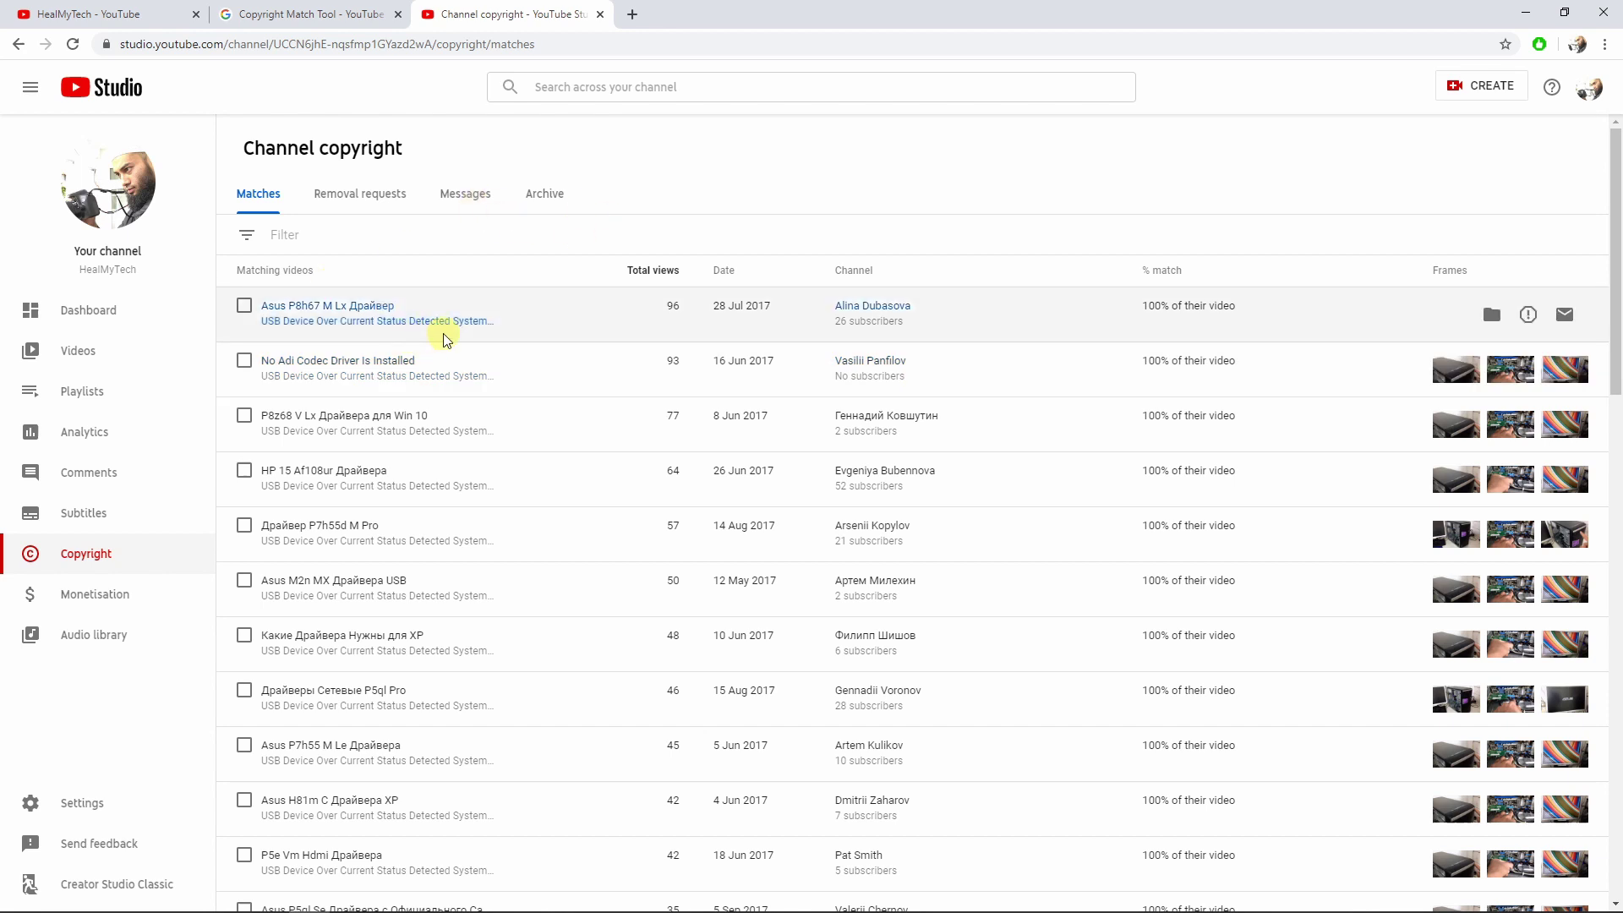
pyautogui.scroll(-15, 811, 428)
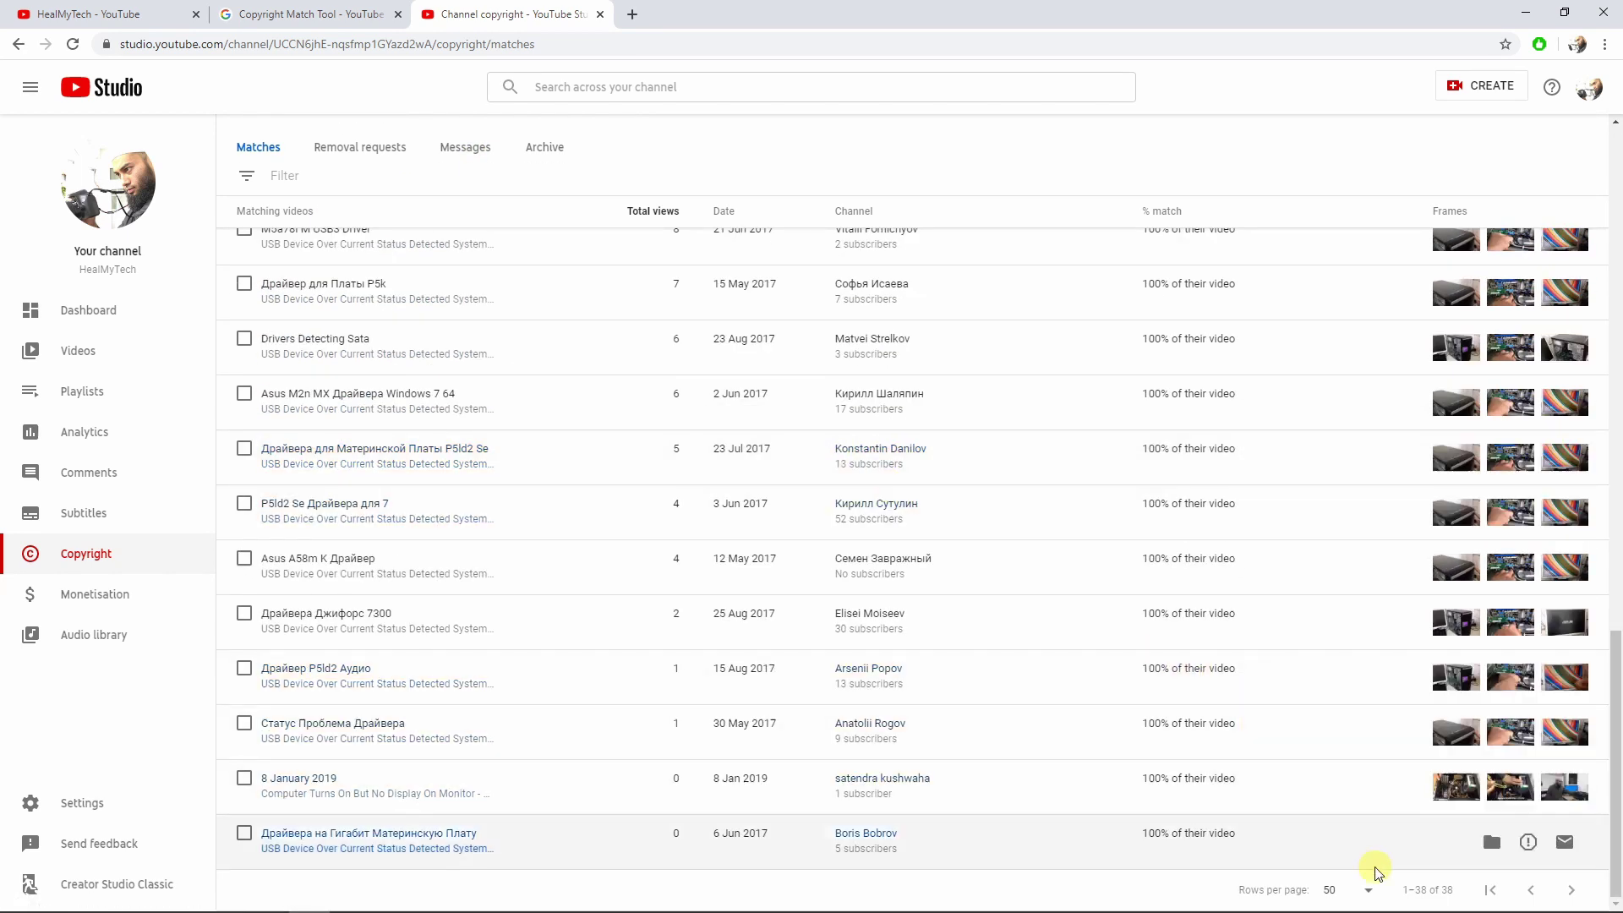
pyautogui.scroll(15, 267, 300)
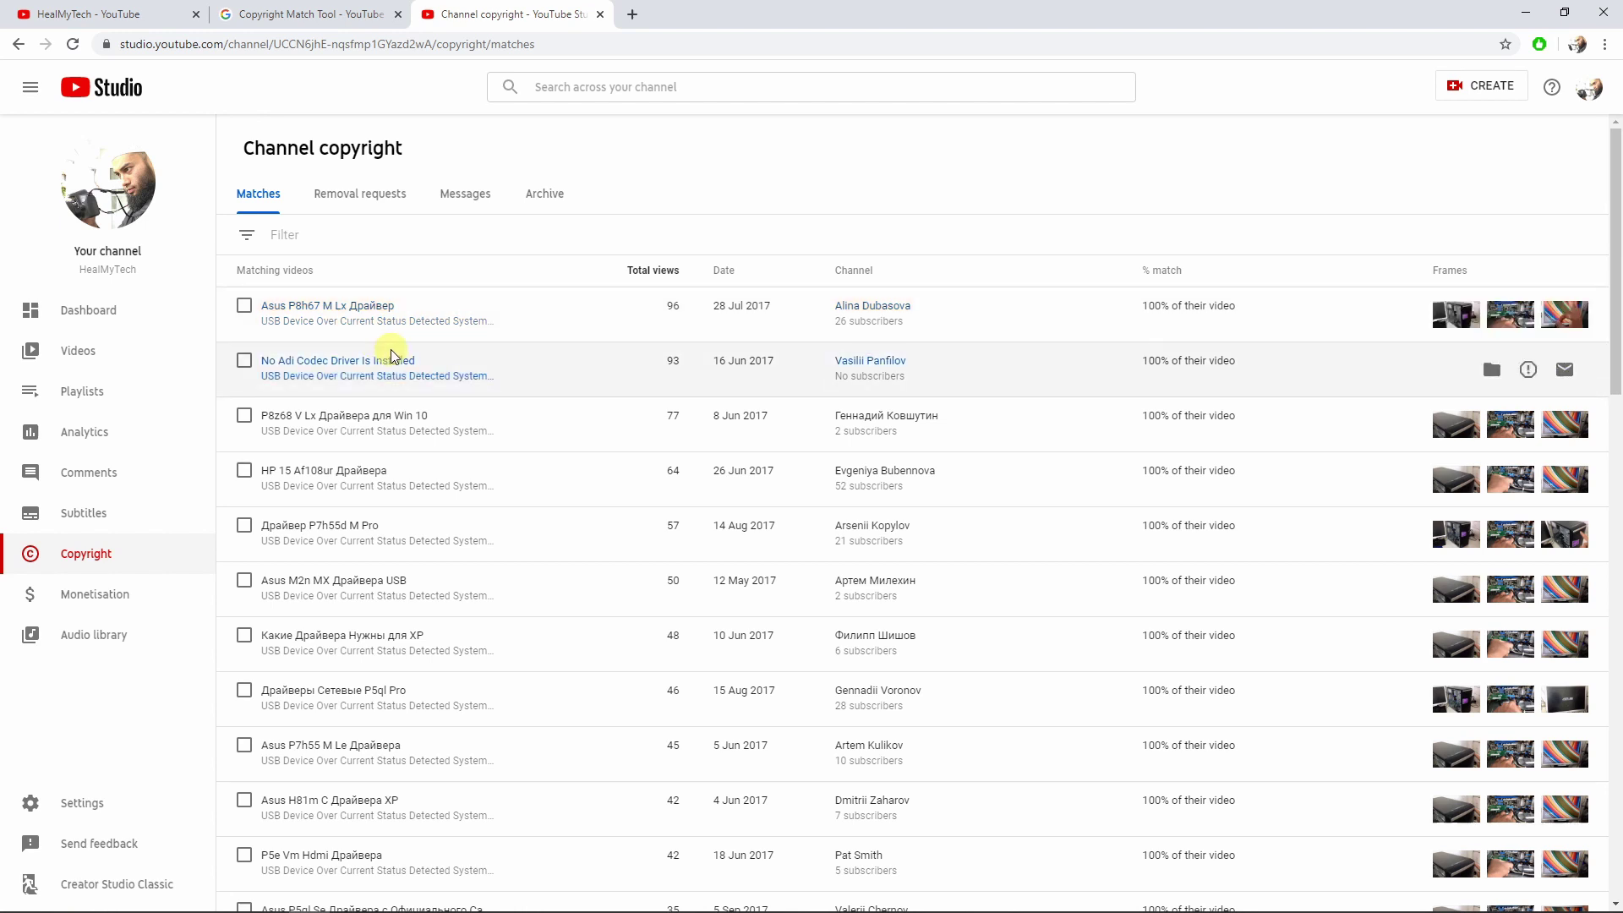
pyautogui.click(244, 305)
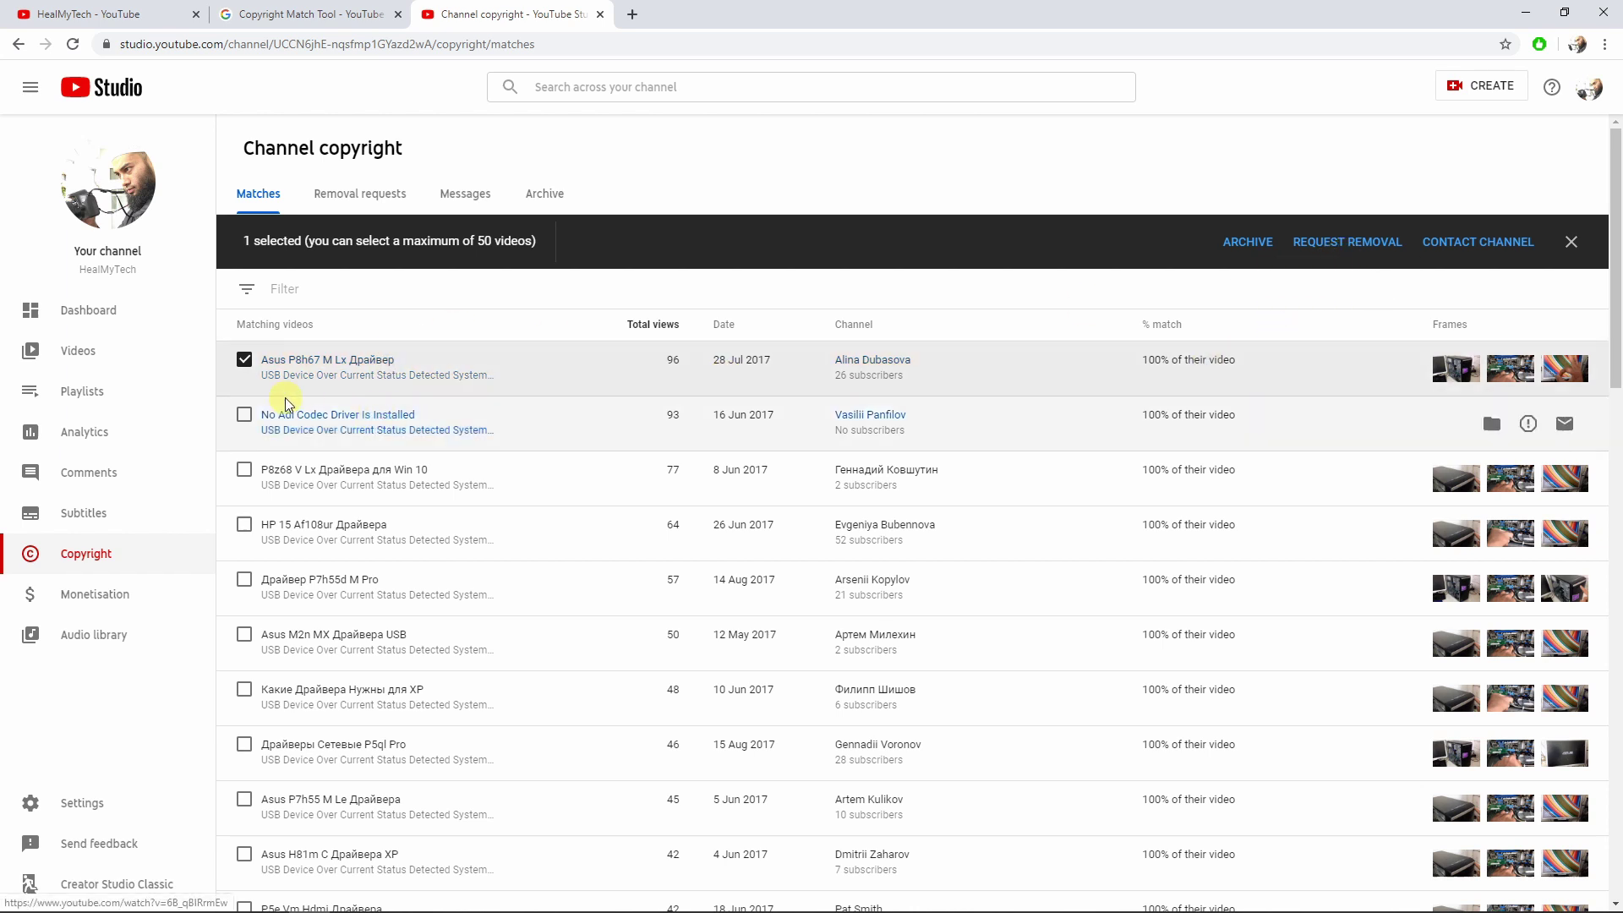
# Tick the matches from No Adi Codec Driver Is Installed through Asus P7h55 M Le Драйвера.
pyautogui.scroll(-15, 338, 431)
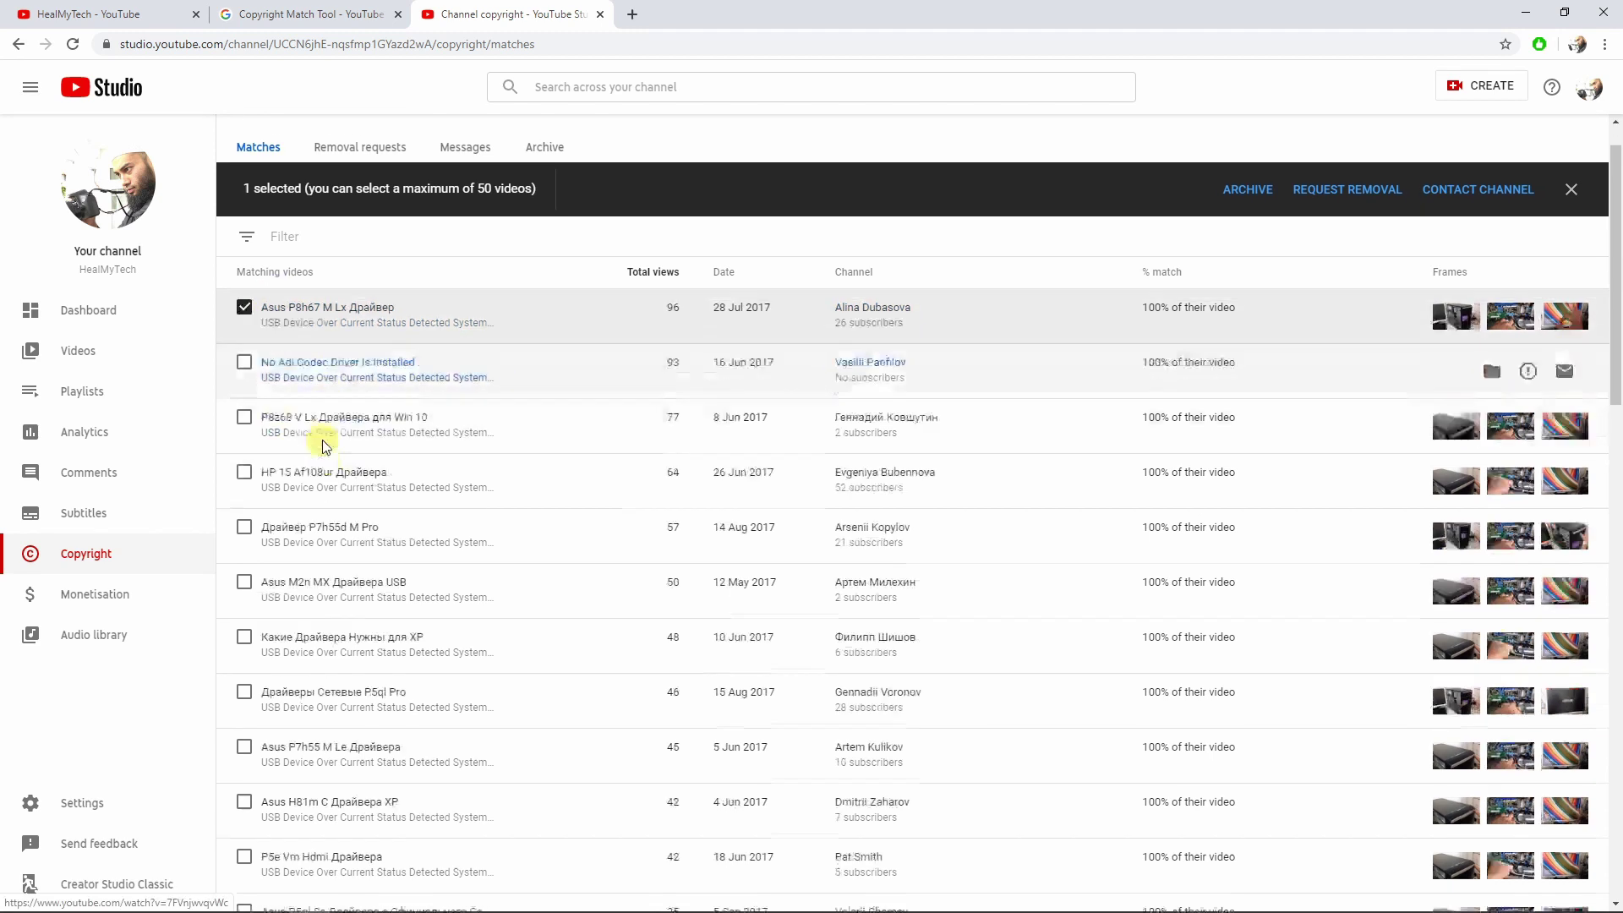
pyautogui.scroll(15, 381, 507)
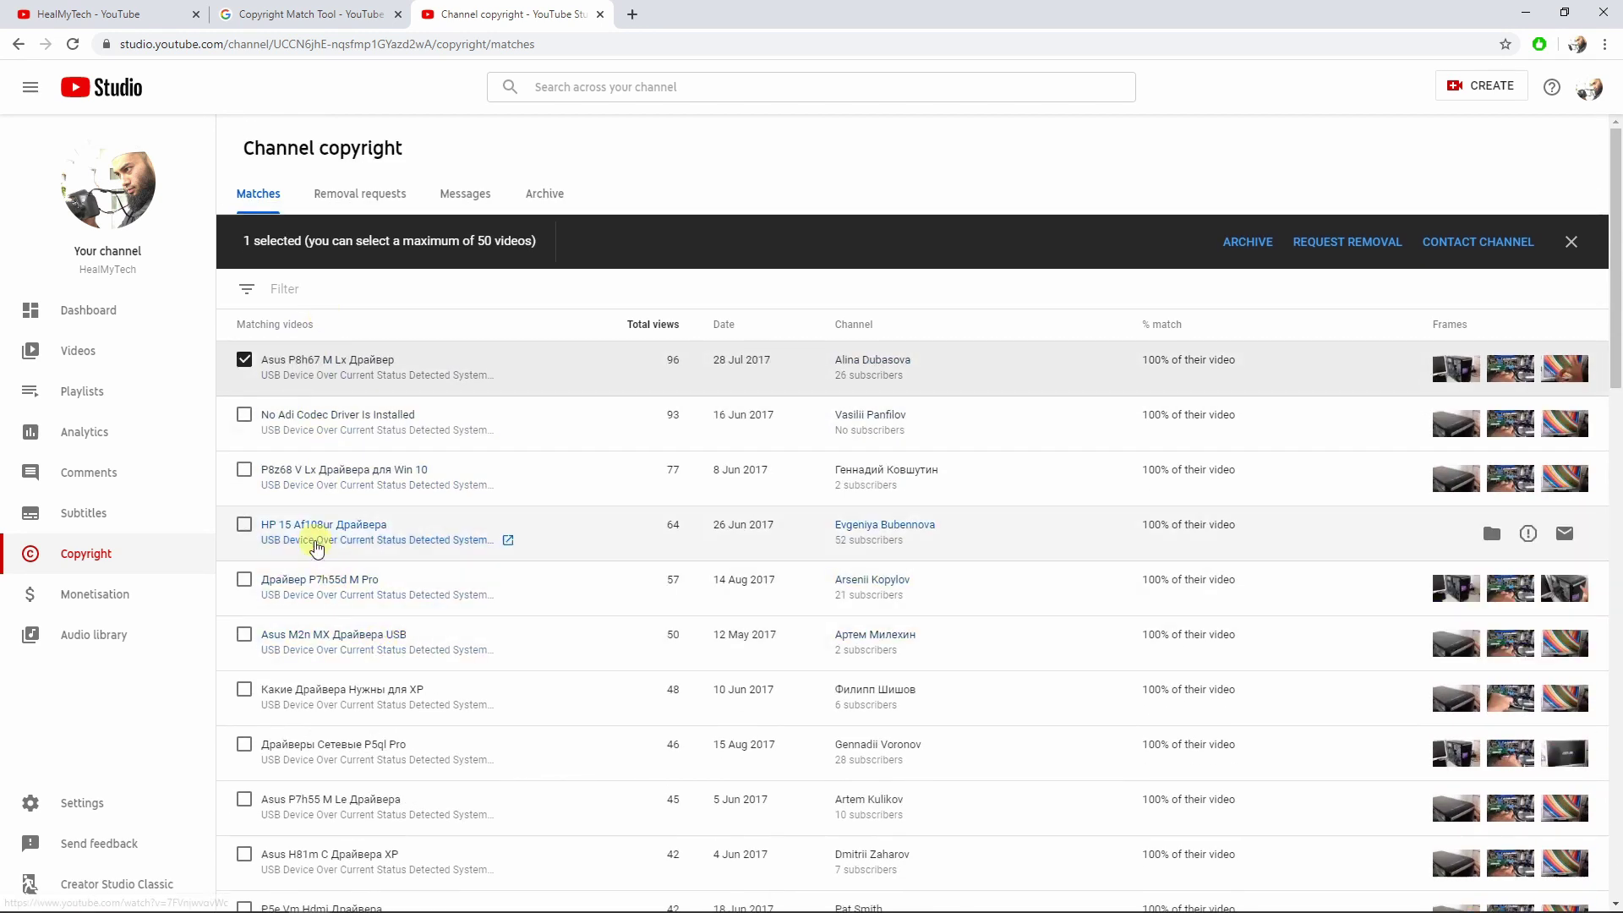
pyautogui.click(244, 414)
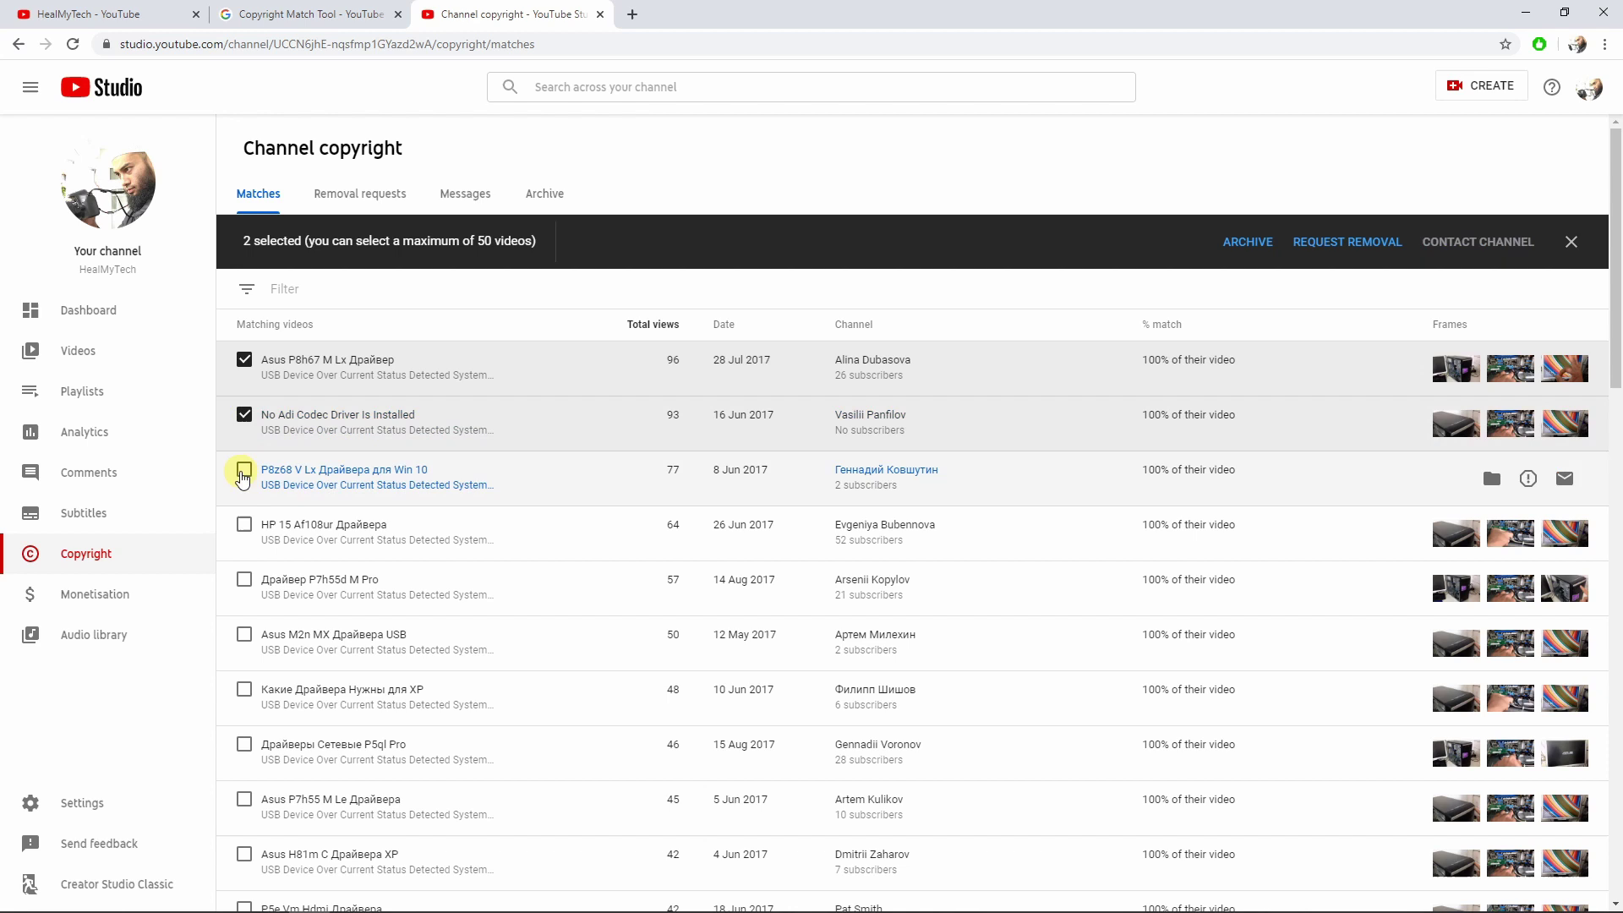
pyautogui.click(244, 469)
pyautogui.click(244, 525)
pyautogui.click(245, 581)
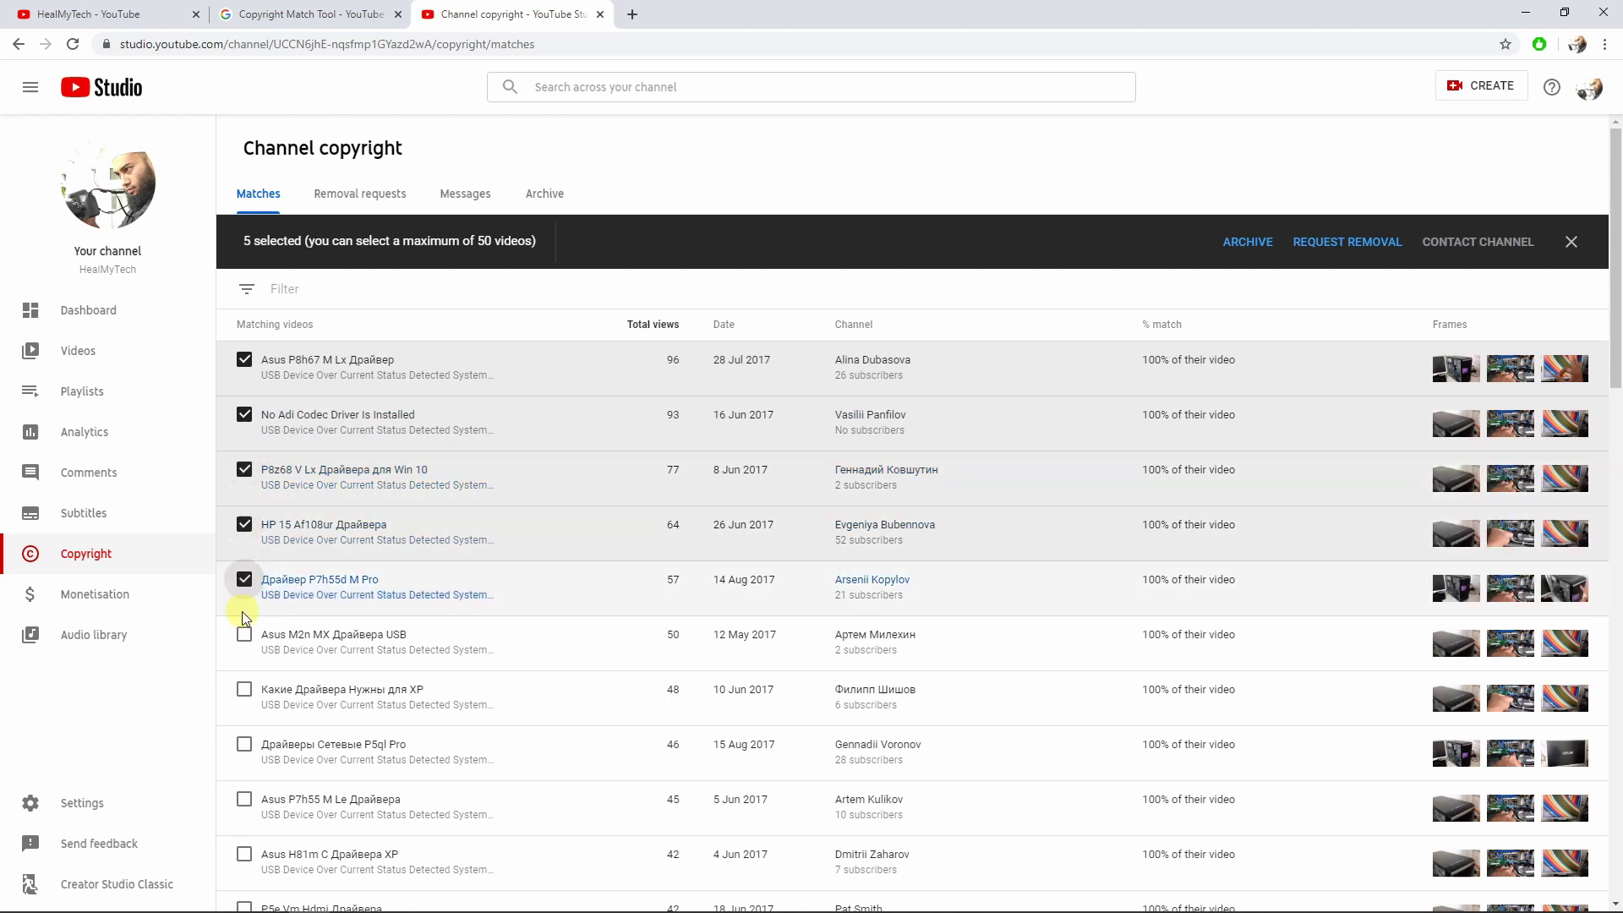
pyautogui.click(245, 636)
pyautogui.scroll(-1, 247, 640)
pyautogui.scroll(-1, 246, 640)
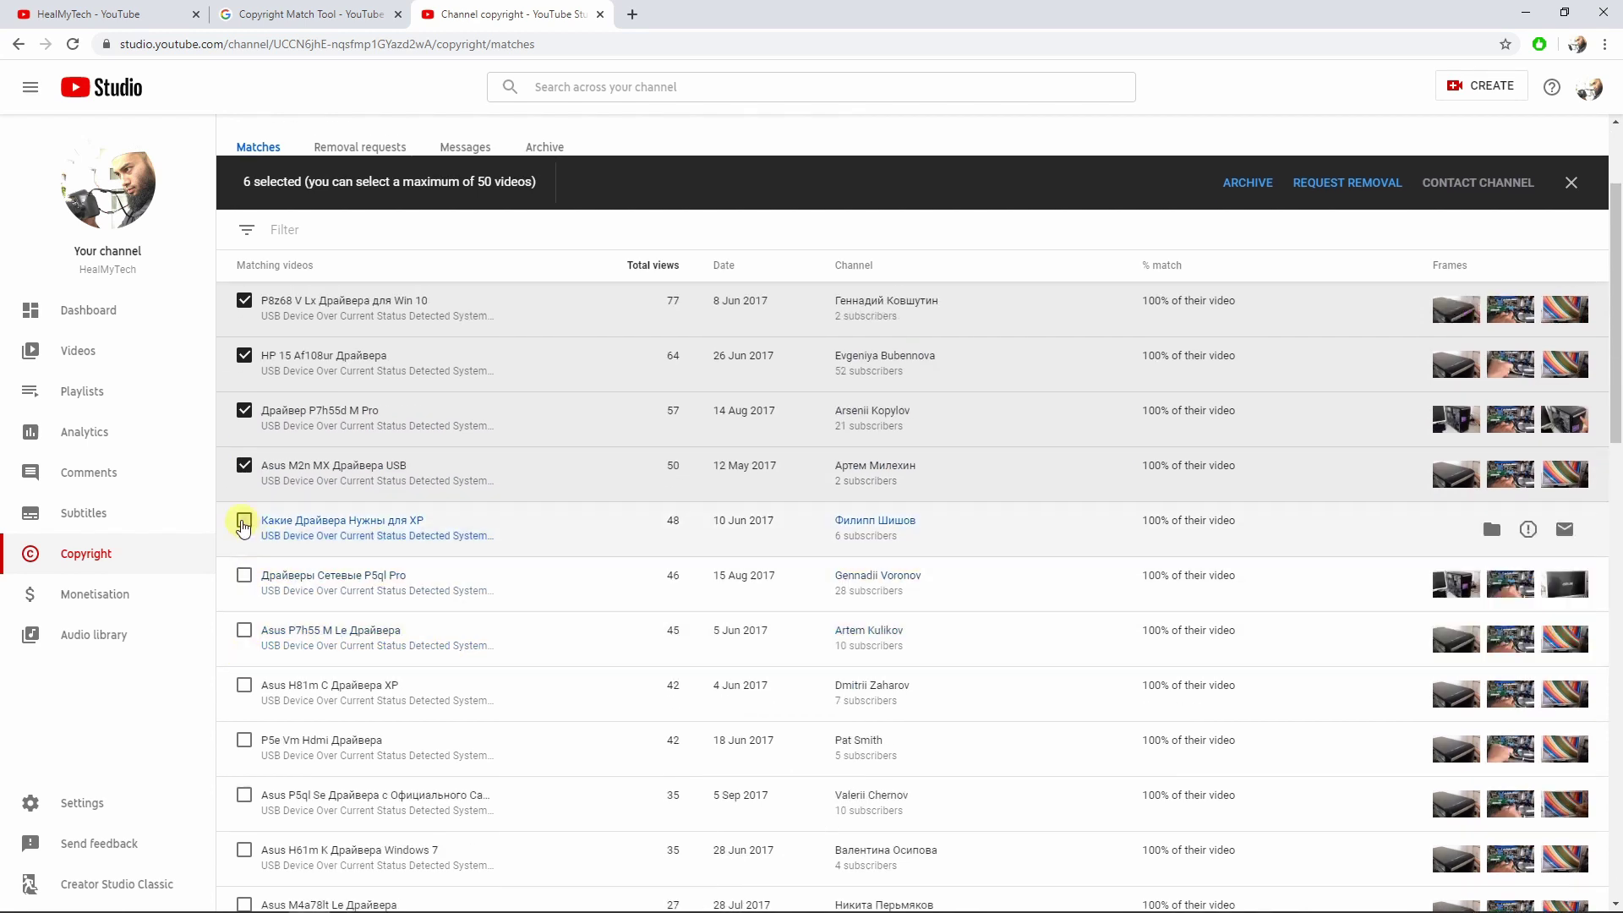
pyautogui.click(245, 521)
pyautogui.click(244, 575)
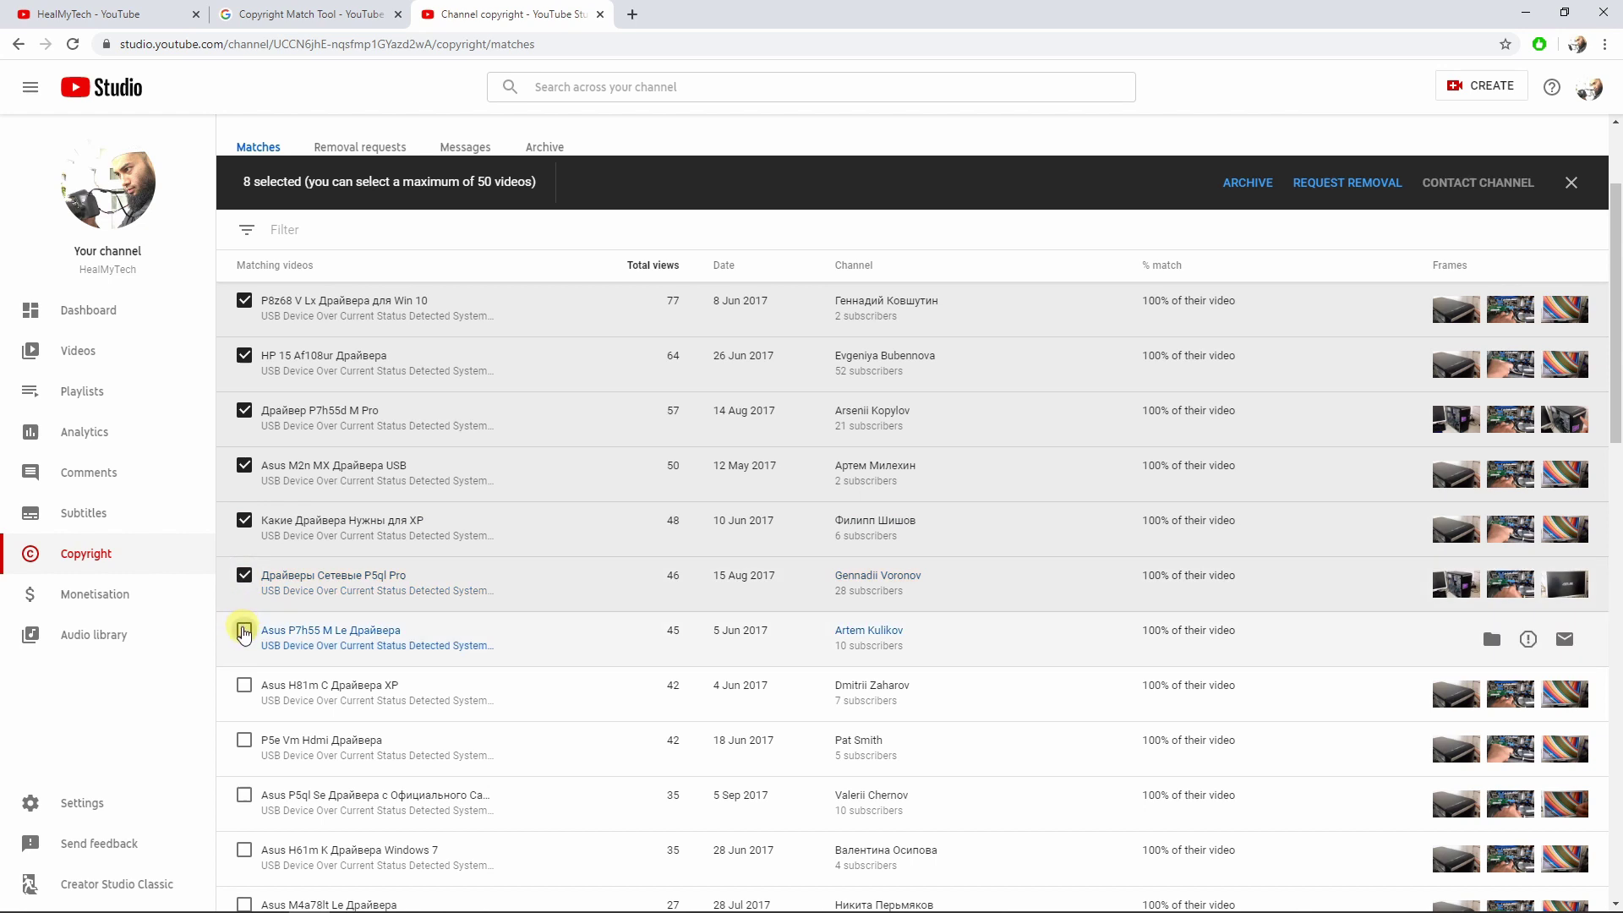
pyautogui.click(244, 629)
# Tick the matches from Asus H81m C Драйвера XP through Драйвер Видео H81 для Windows XP.
pyautogui.scroll(-2, 244, 630)
pyautogui.click(244, 517)
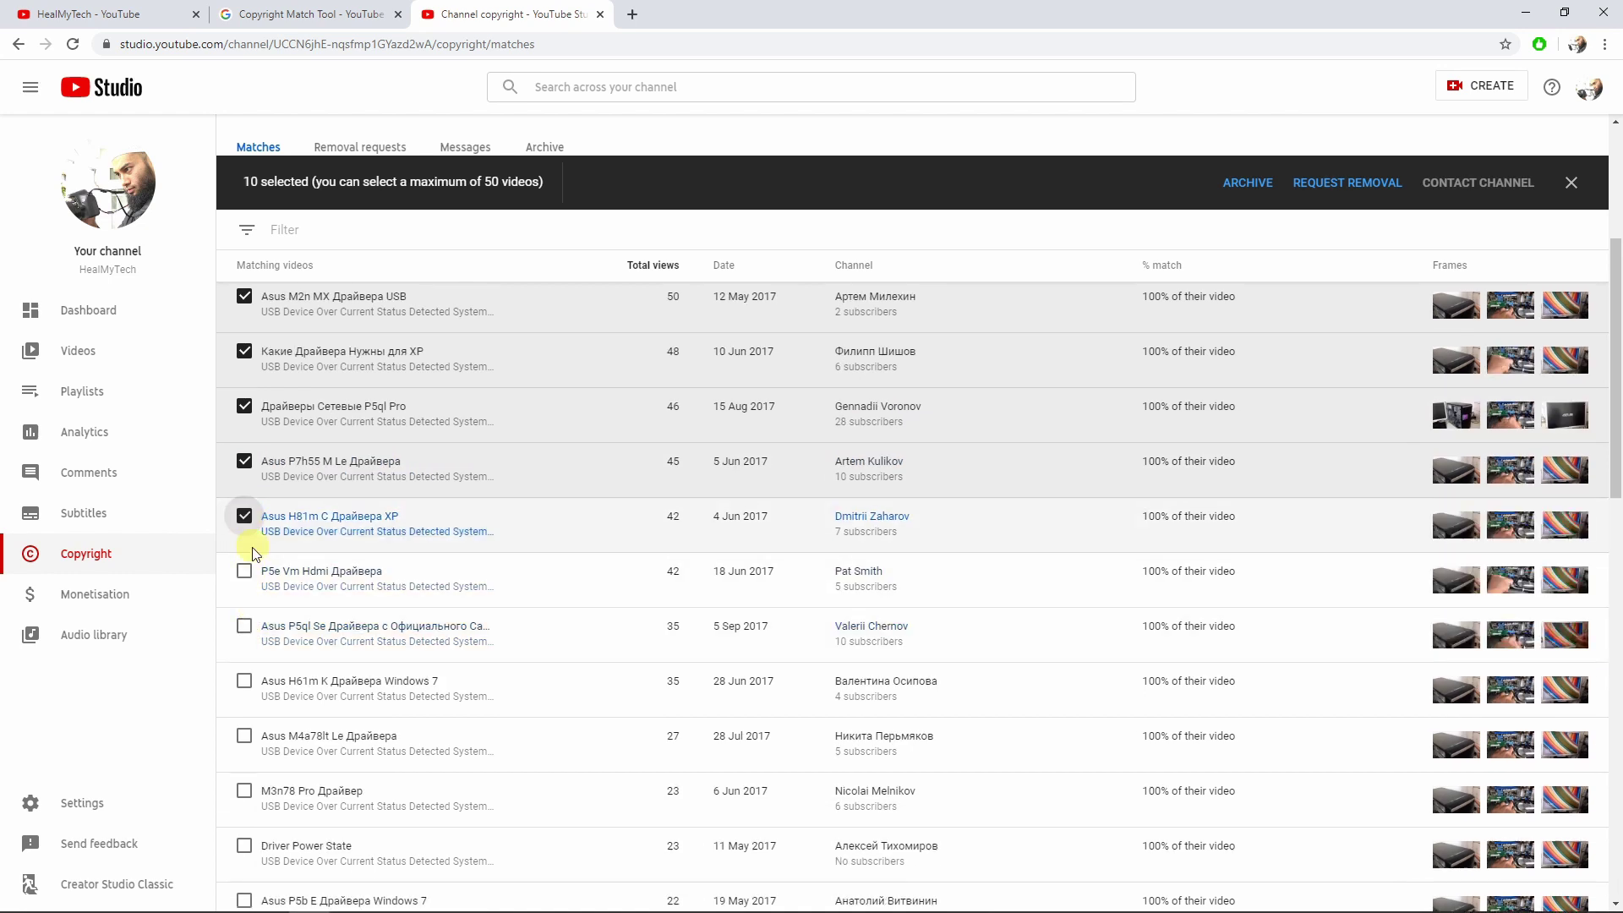
pyautogui.click(244, 571)
pyautogui.click(244, 625)
pyautogui.scroll(-1, 251, 624)
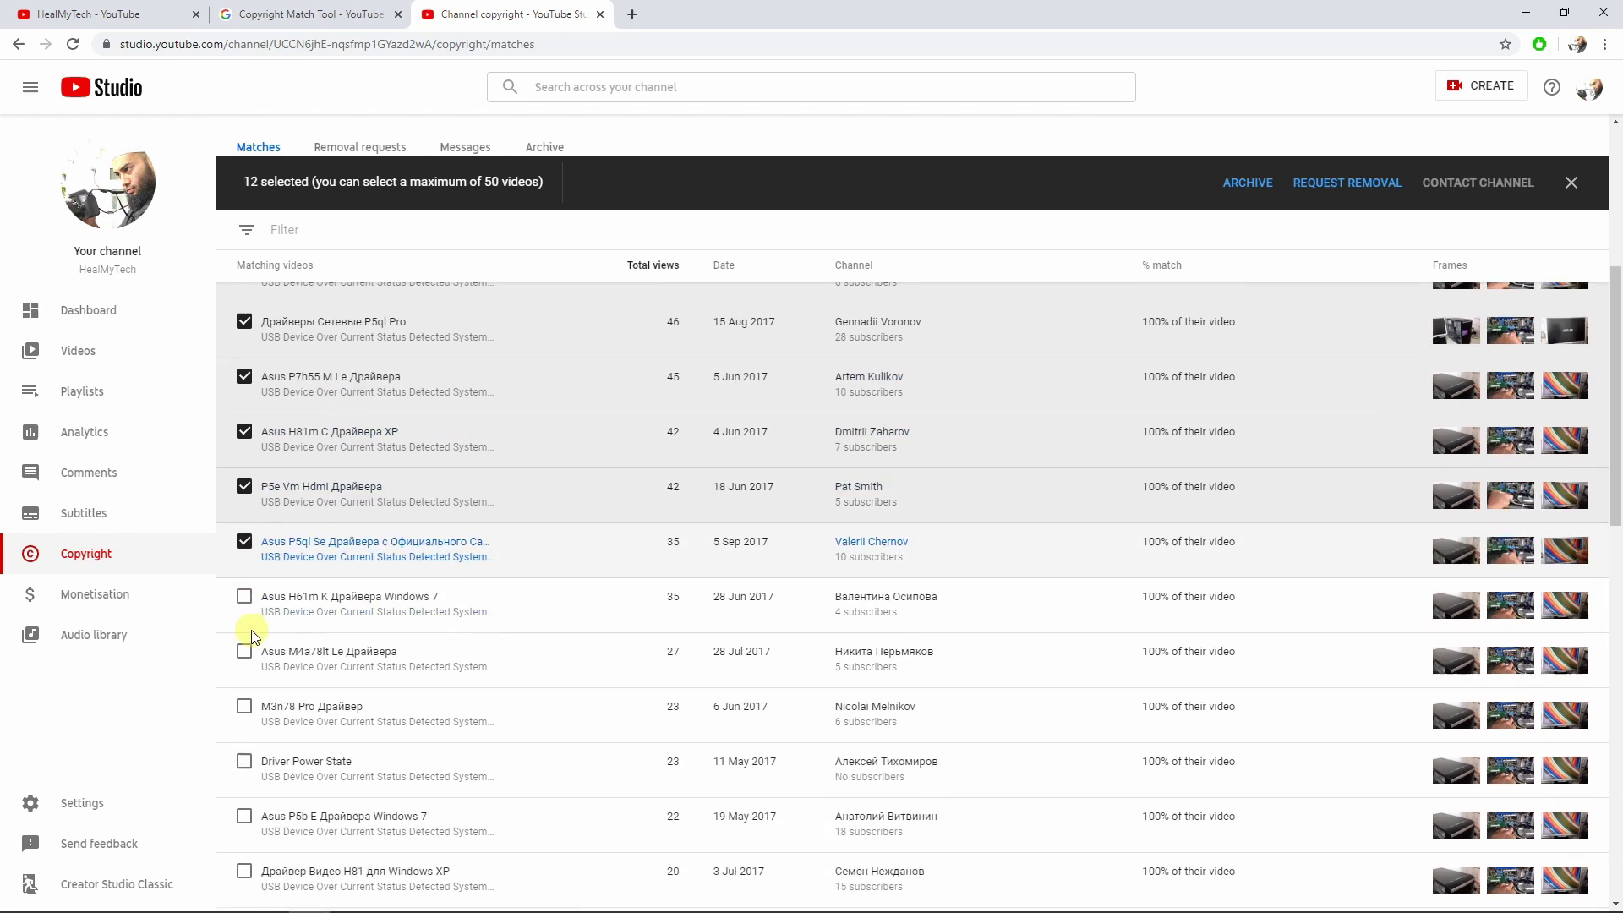
pyautogui.click(245, 598)
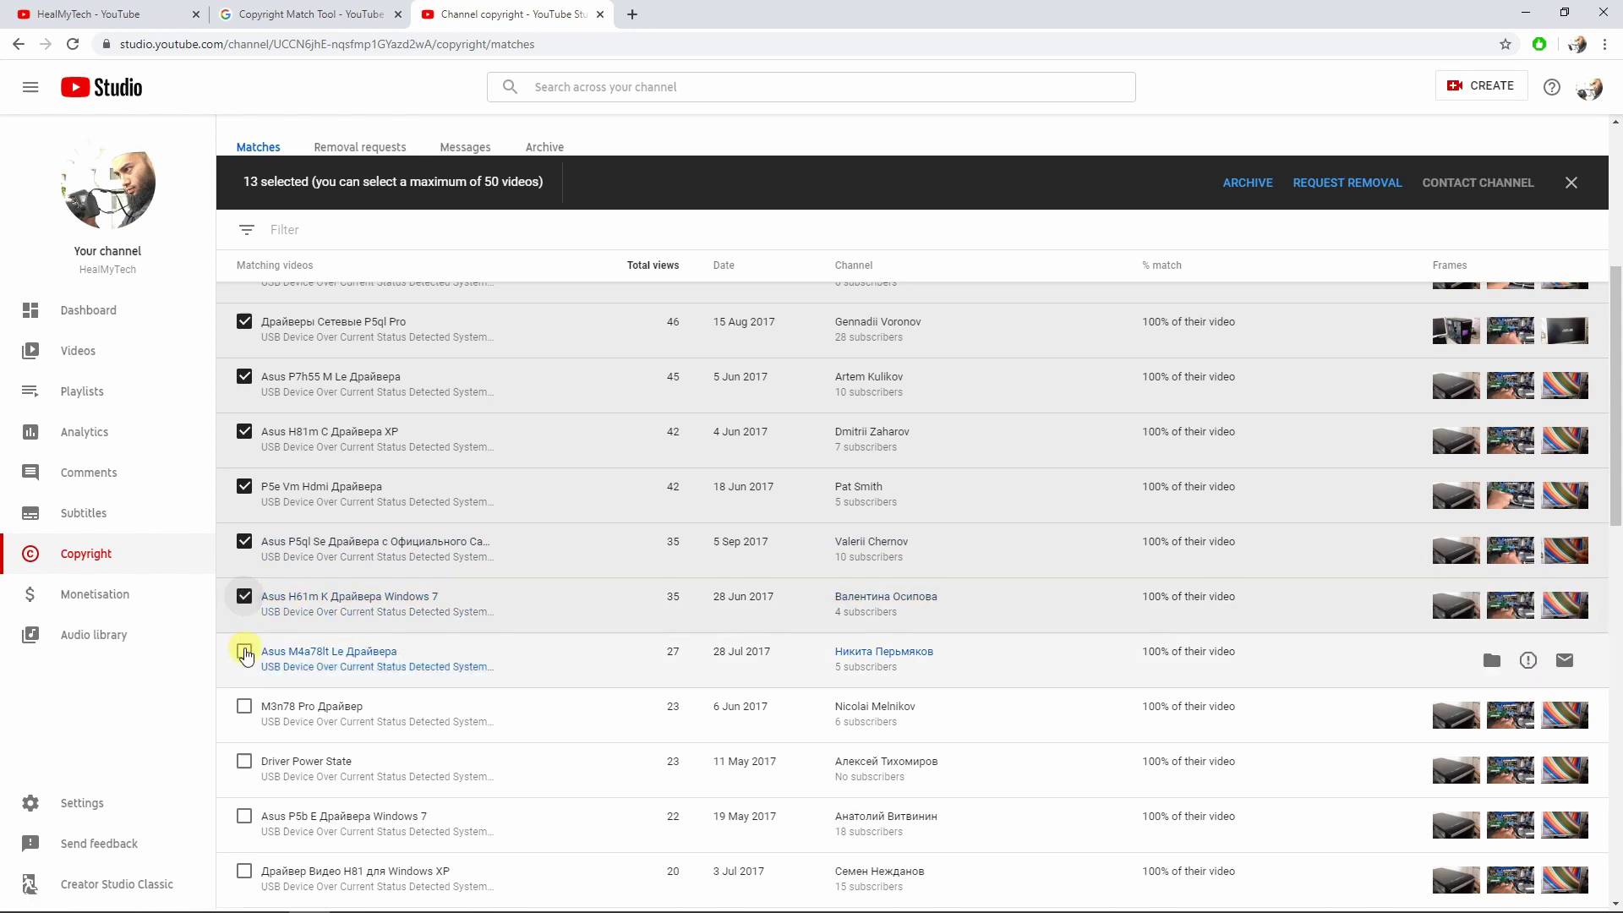
pyautogui.click(244, 652)
pyautogui.scroll(-2, 245, 705)
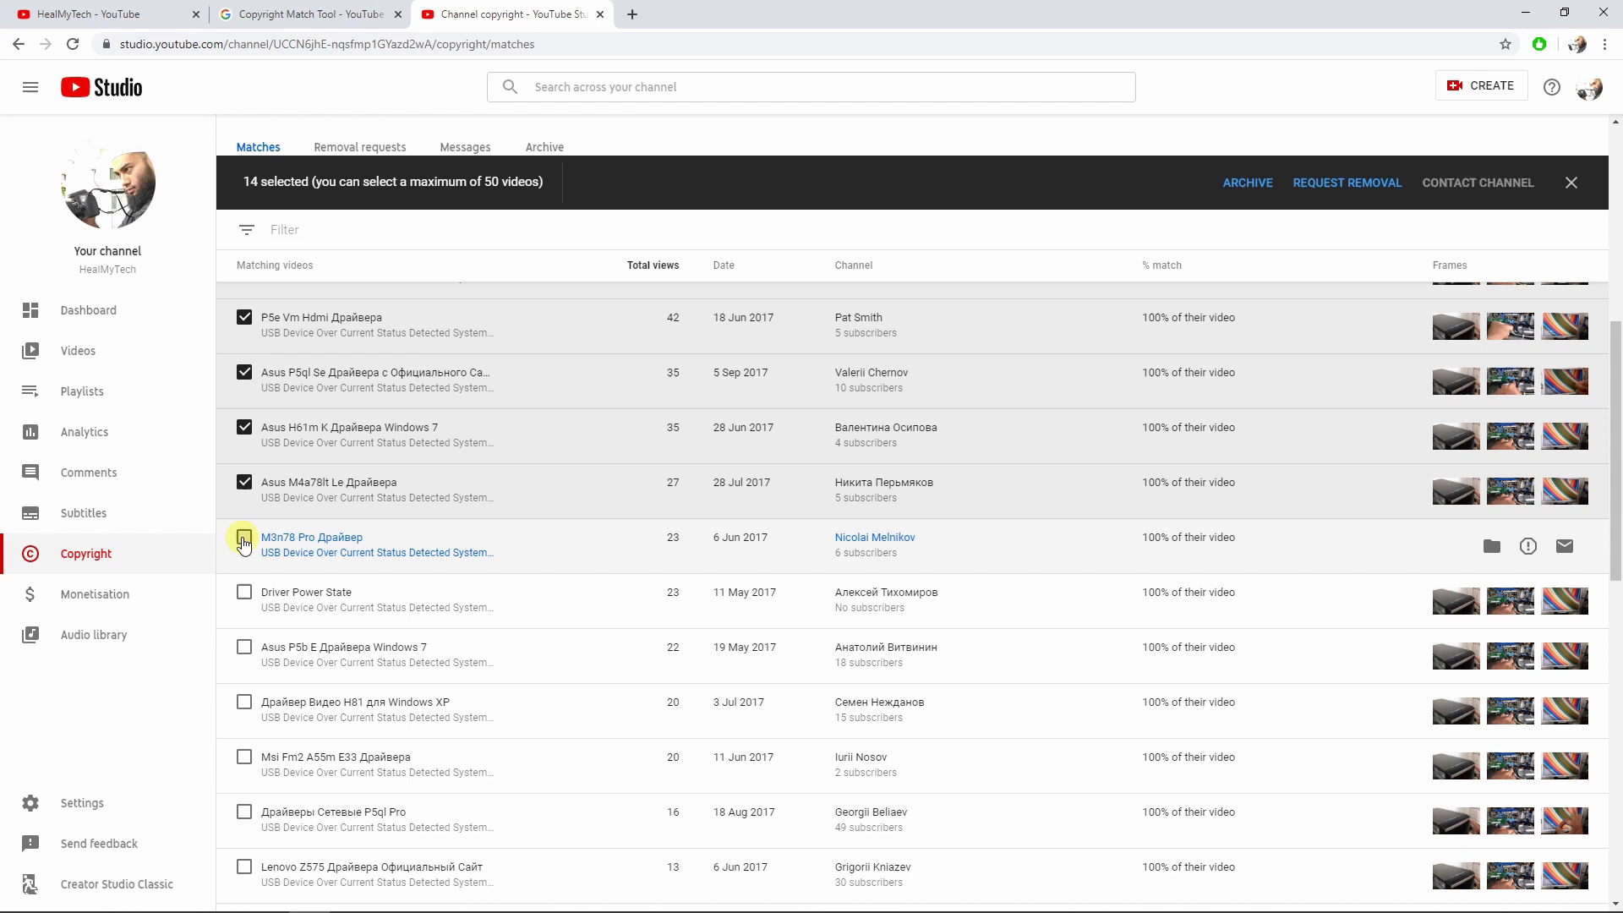
pyautogui.click(243, 538)
pyautogui.click(244, 592)
pyautogui.click(245, 648)
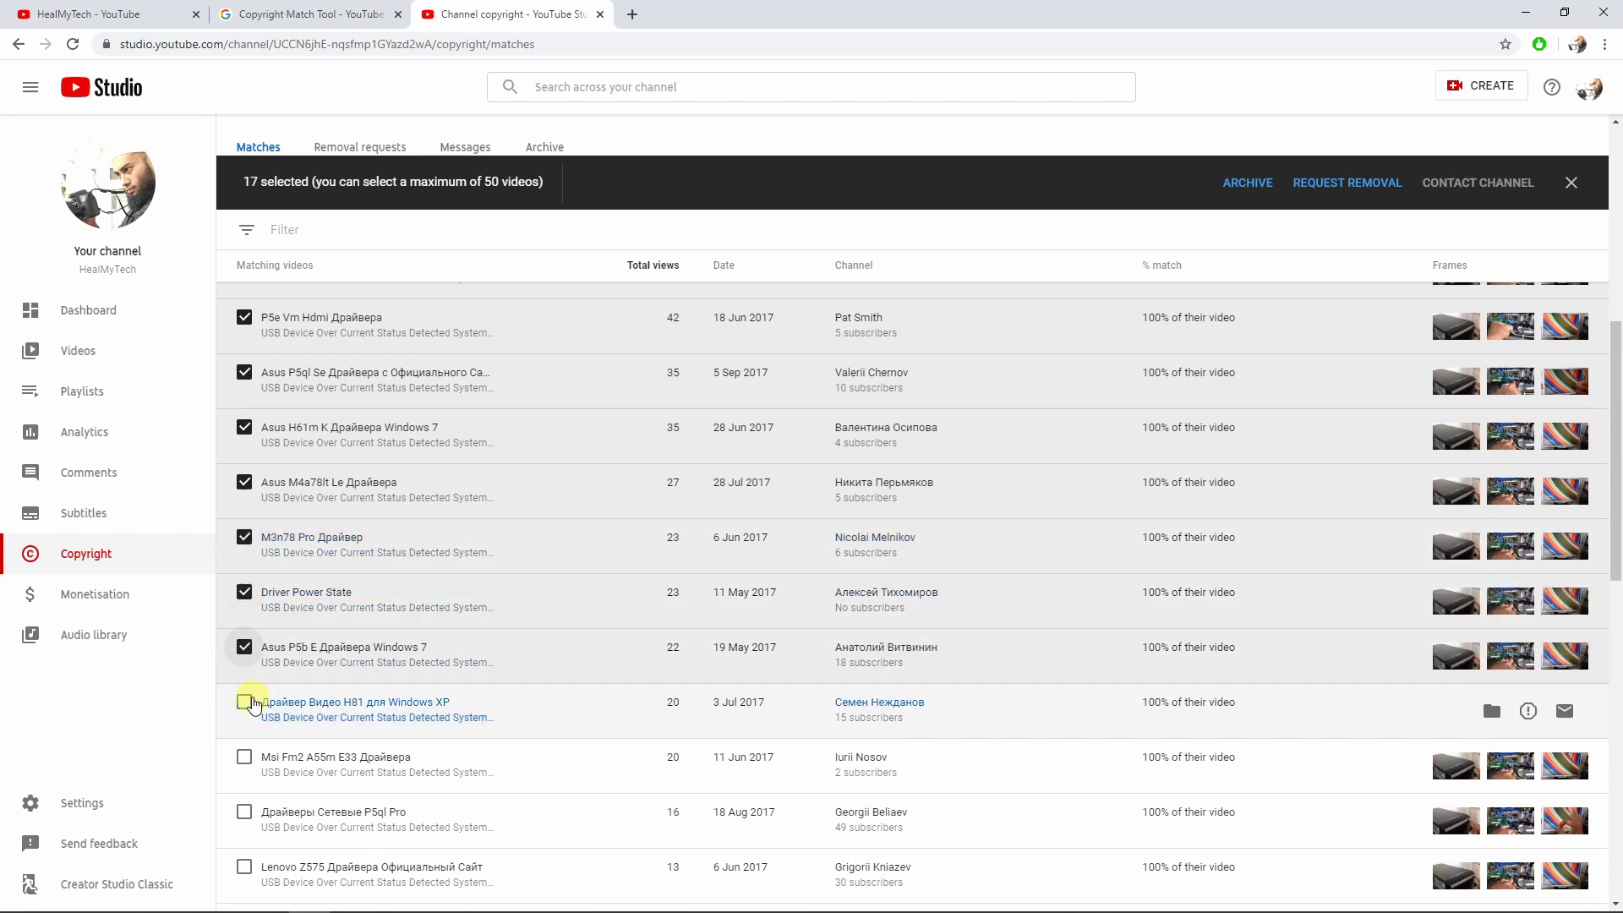
pyautogui.click(245, 703)
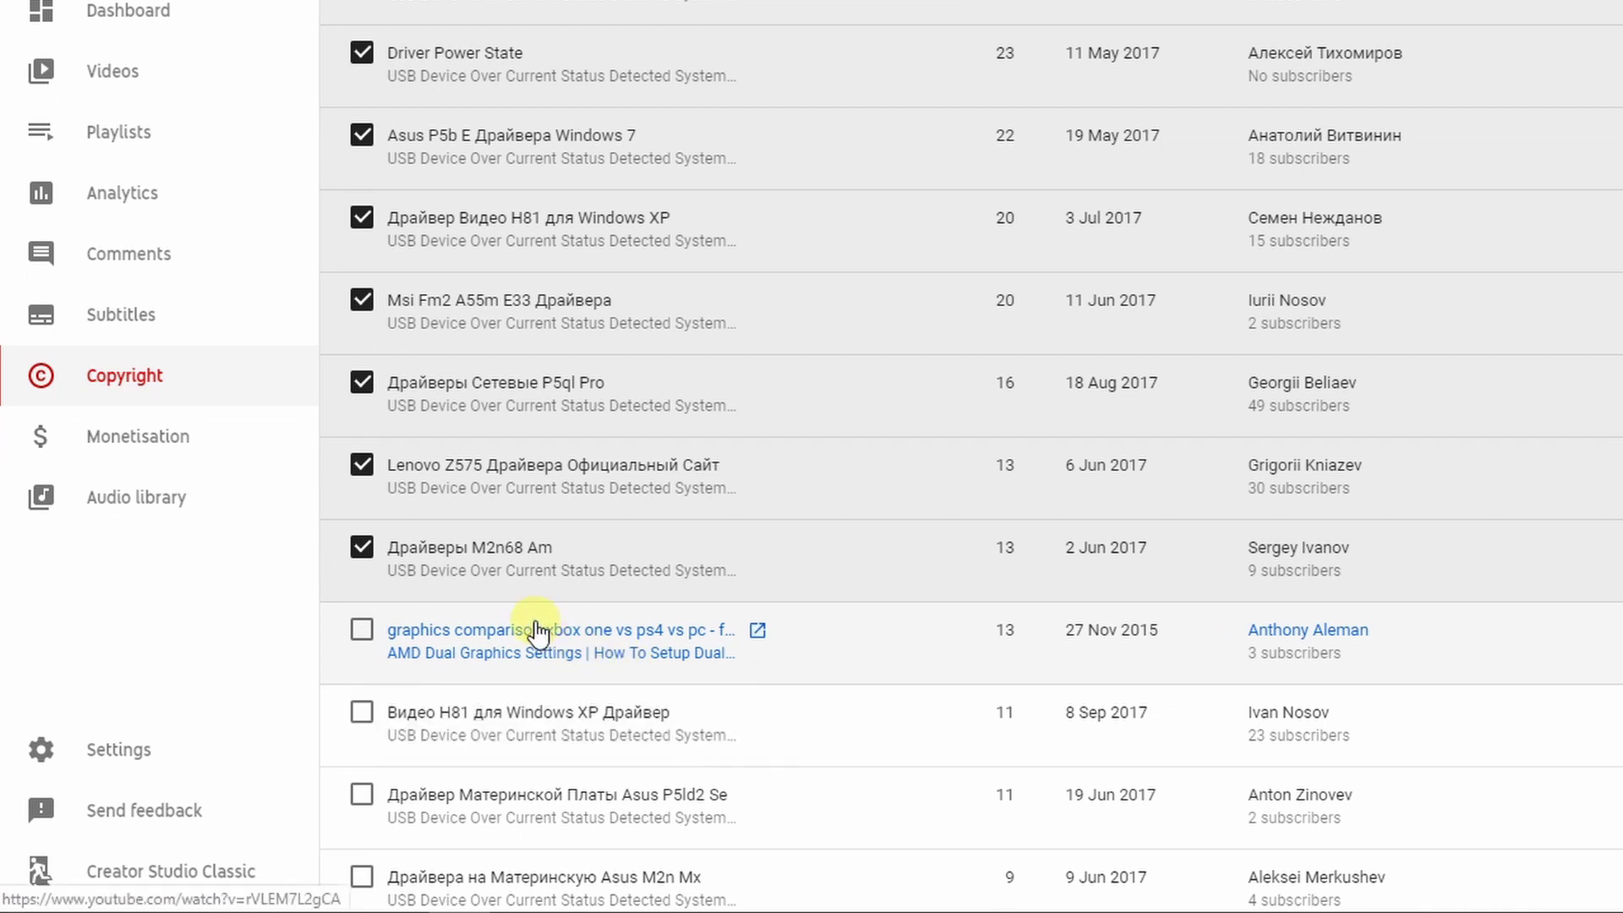
# Tick the remaining matches through Драйвера на Гигабит Материнскую Плату, skipping the two excluded rows.
pyautogui.scroll(-3, 397, 668)
pyautogui.scroll(-2, 508, 575)
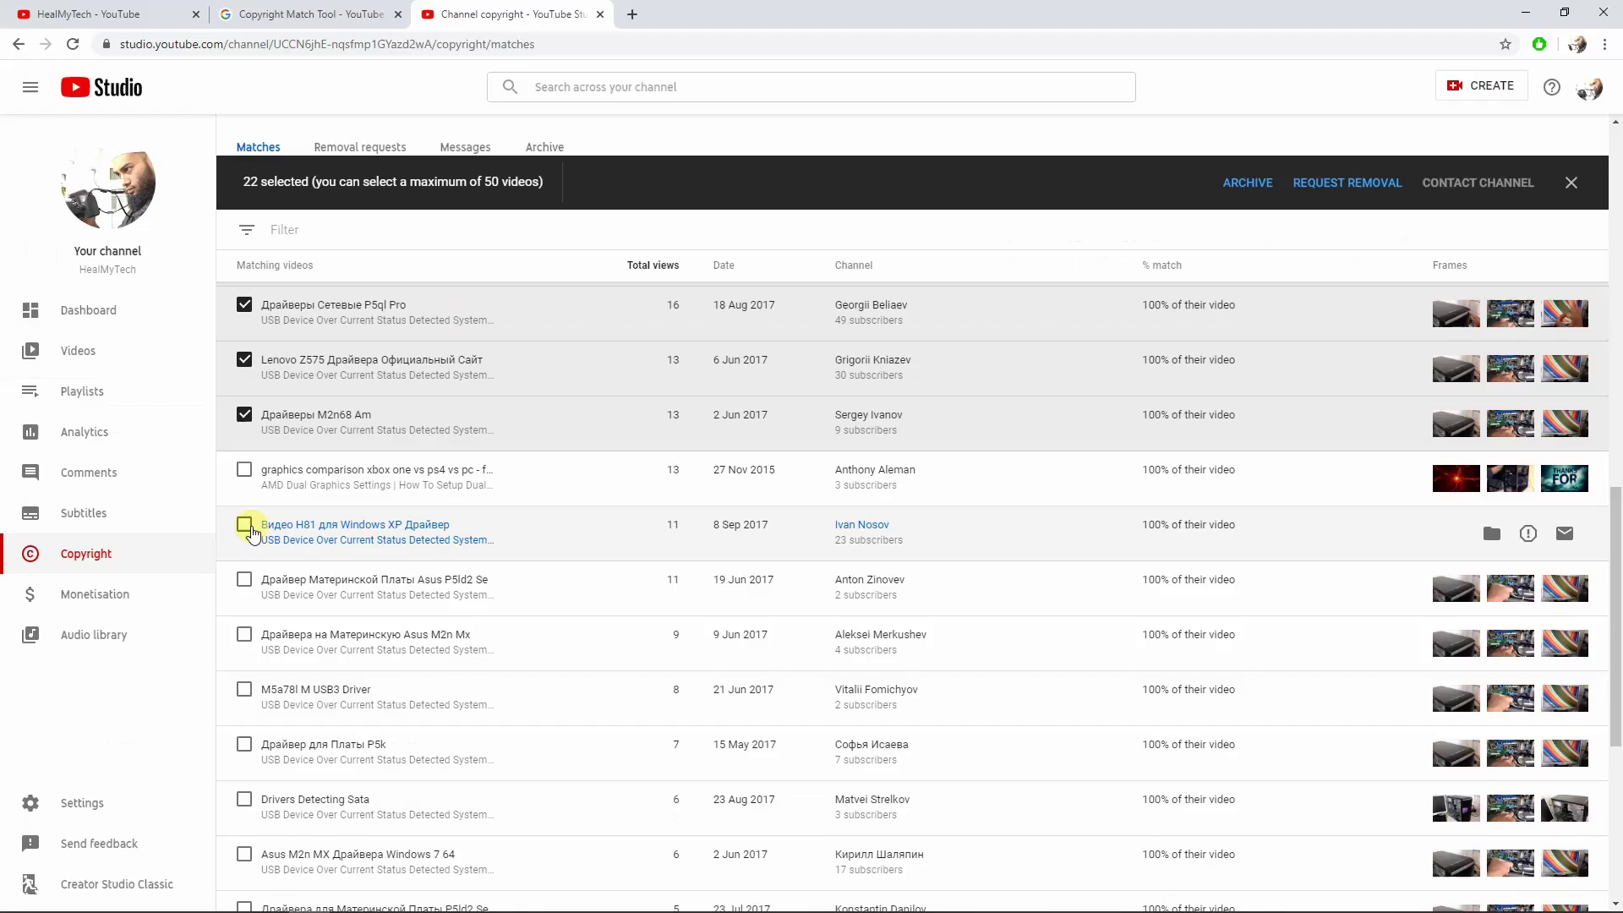
pyautogui.click(362, 331)
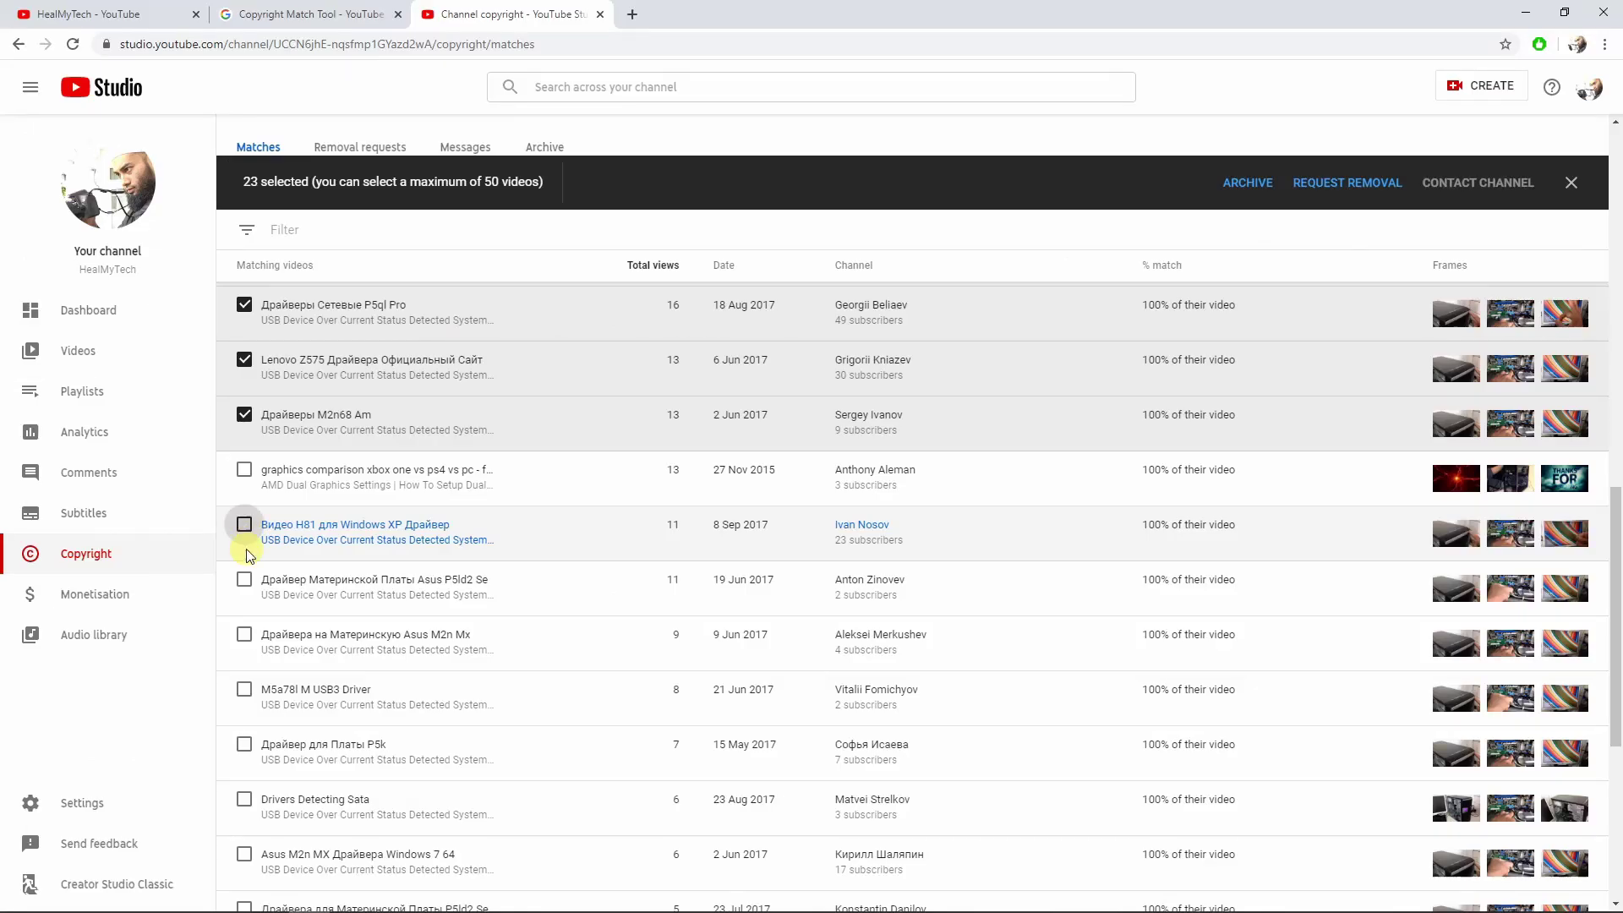
pyautogui.click(362, 414)
pyautogui.click(245, 635)
pyautogui.click(244, 689)
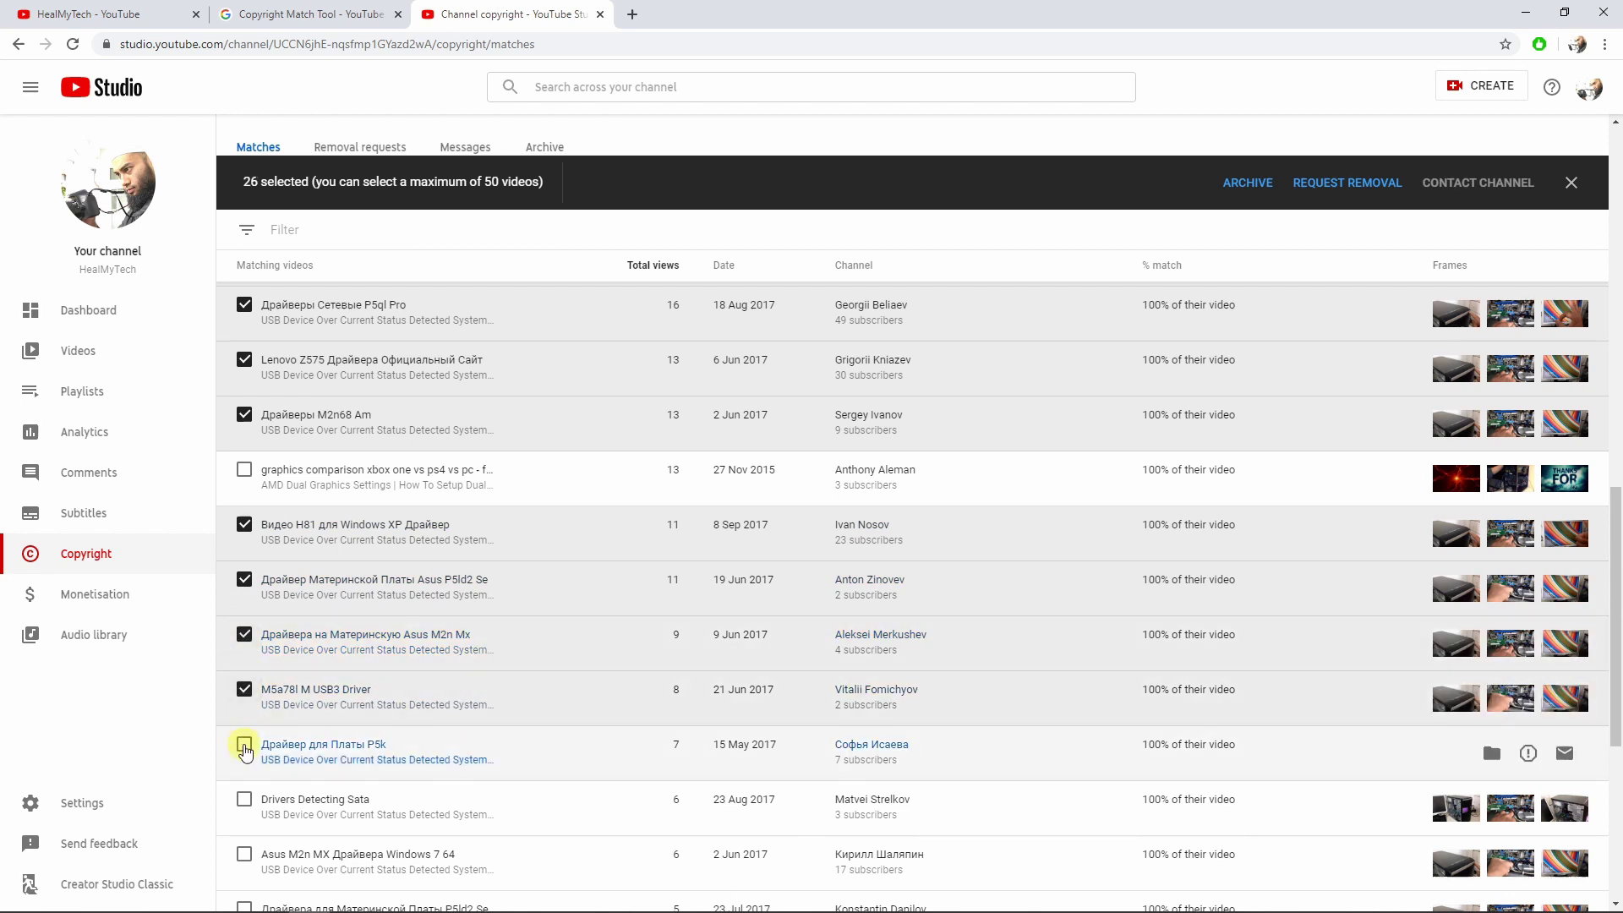
pyautogui.click(244, 745)
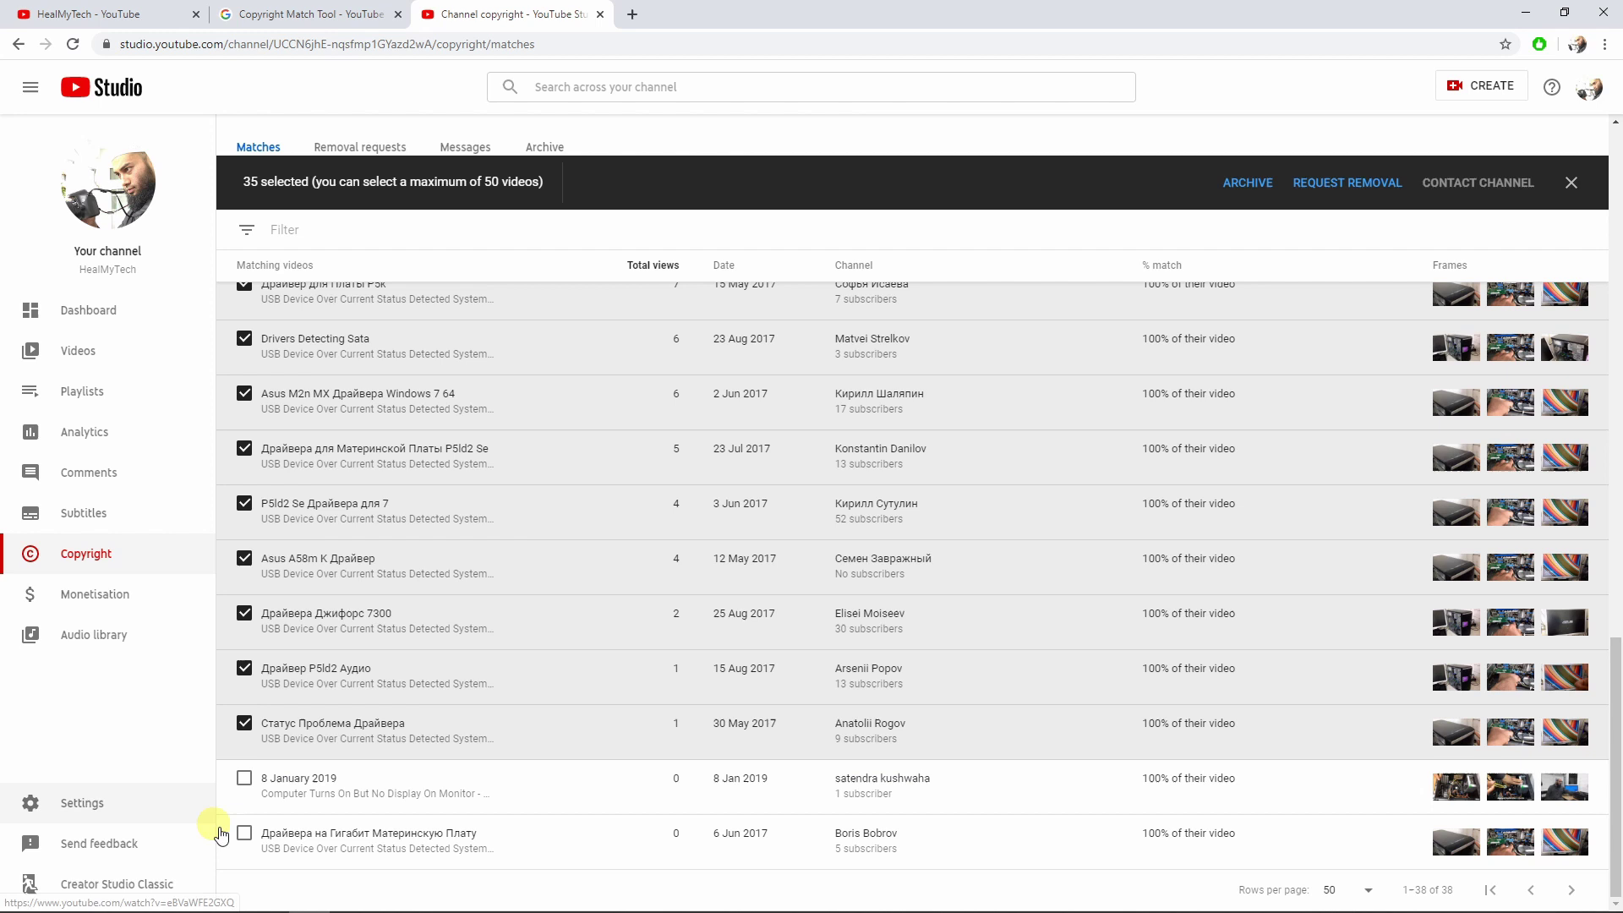
pyautogui.click(244, 834)
pyautogui.scroll(8, 321, 785)
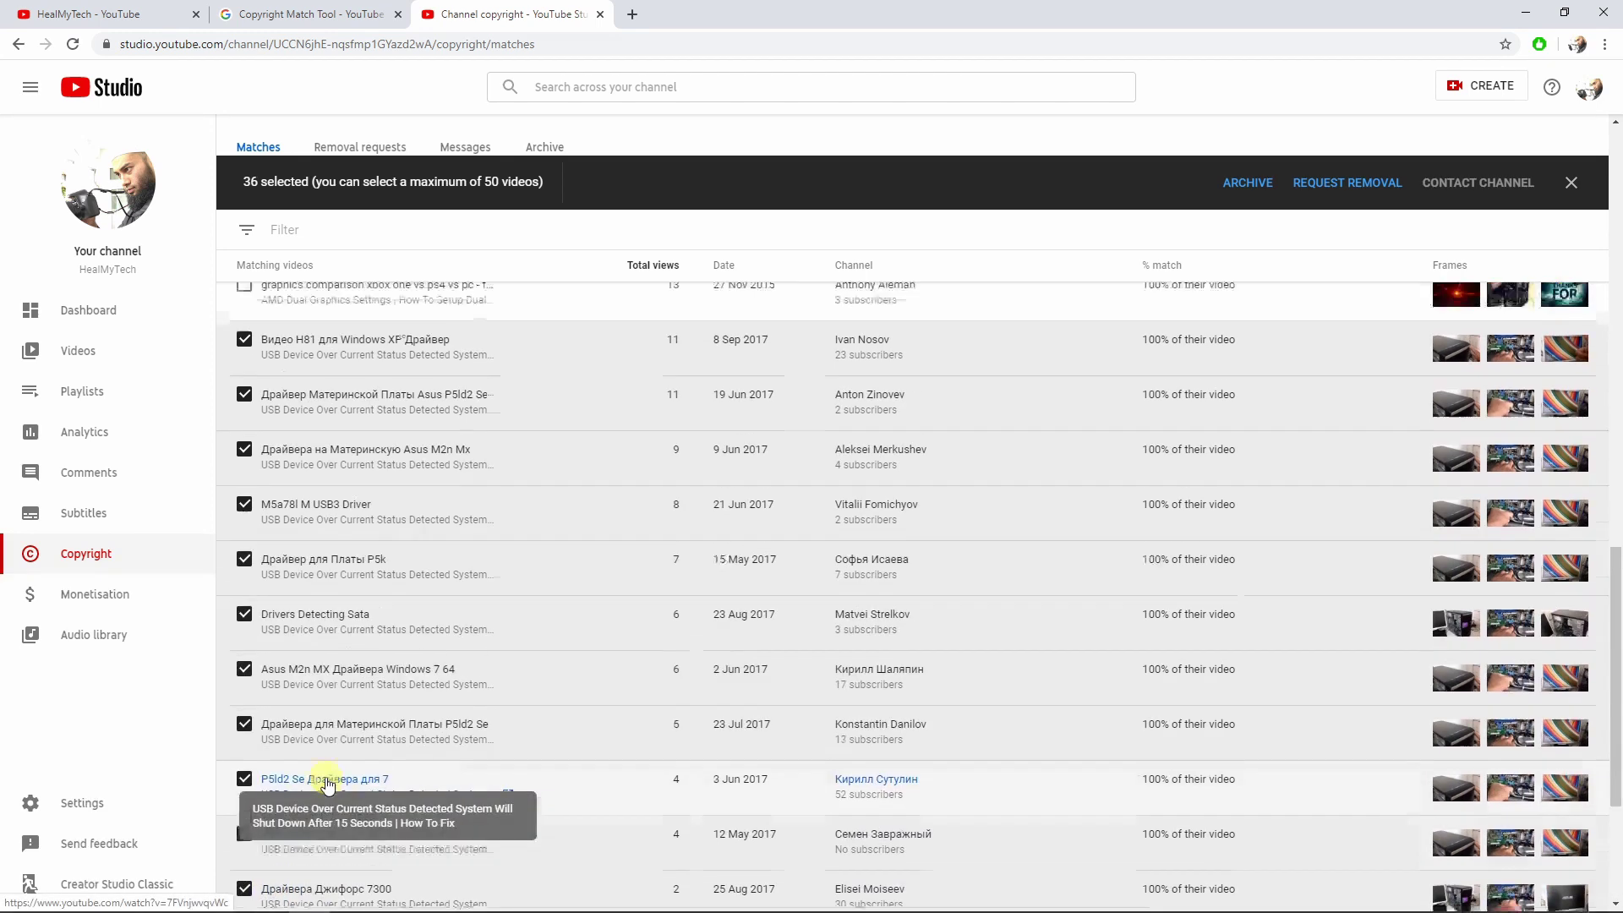
pyautogui.scroll(-8, 328, 776)
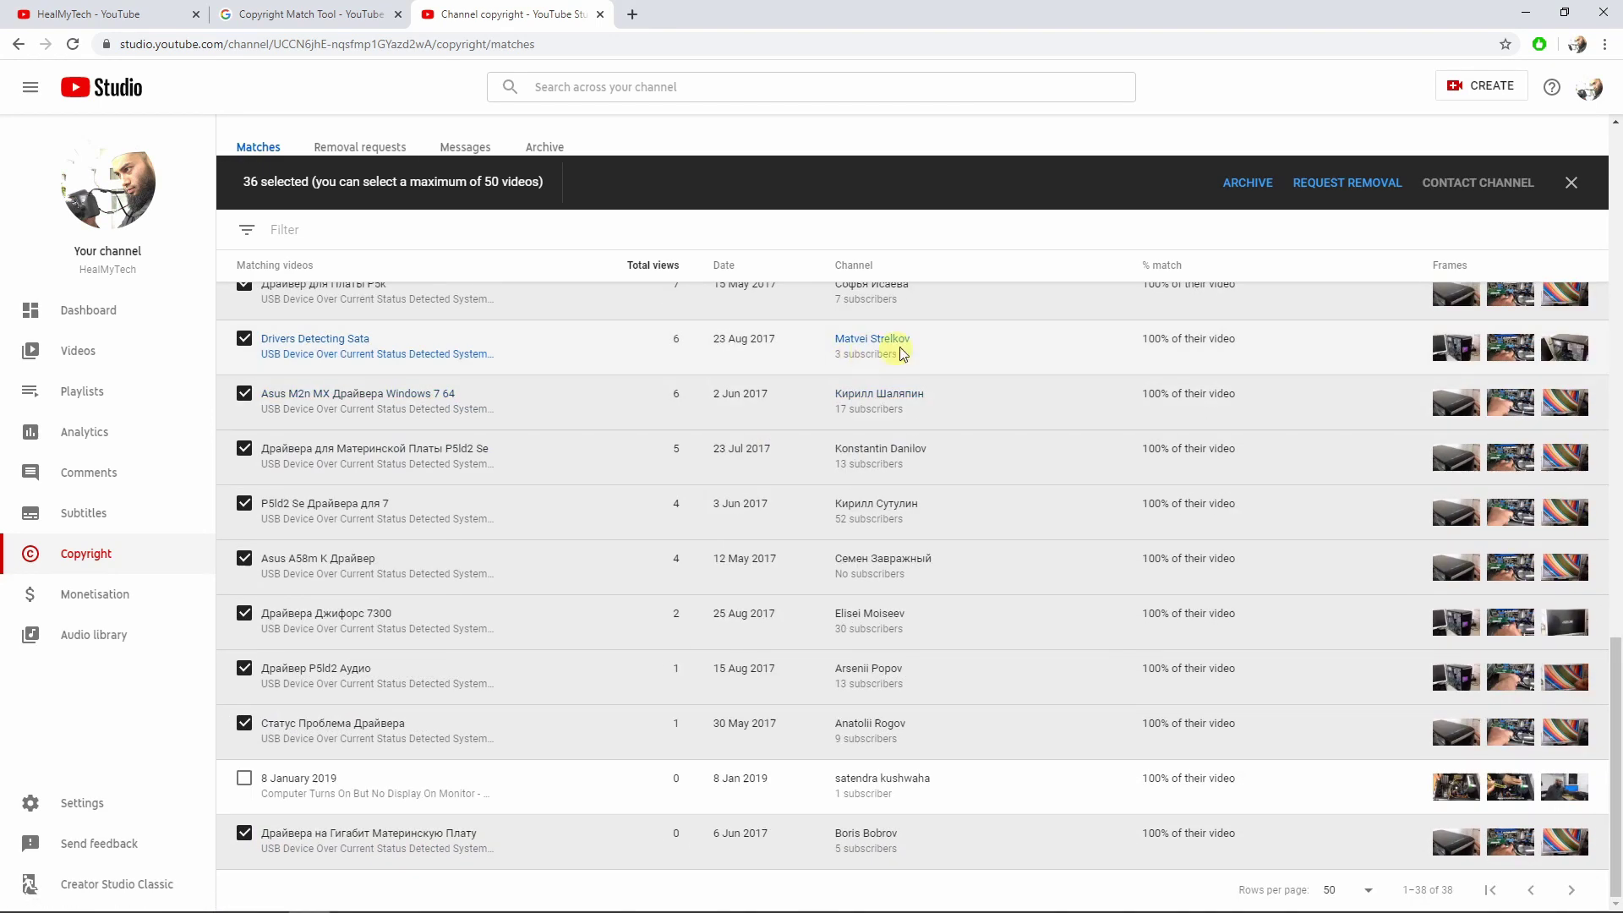
pyautogui.click(1361, 177)
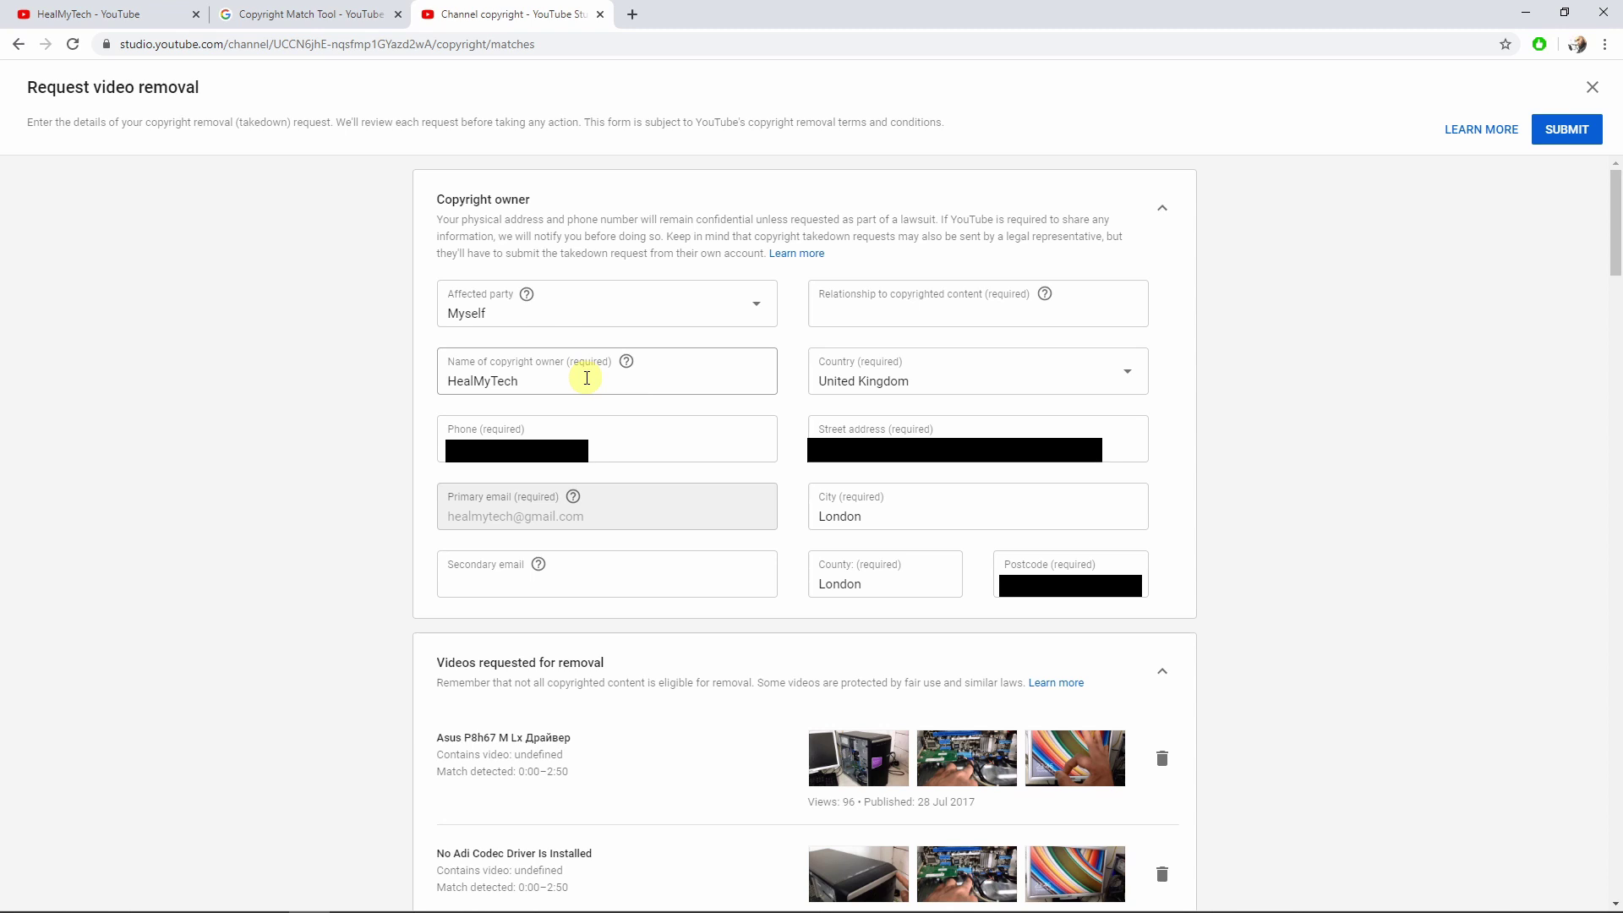
pyautogui.scroll(-20, 587, 378)
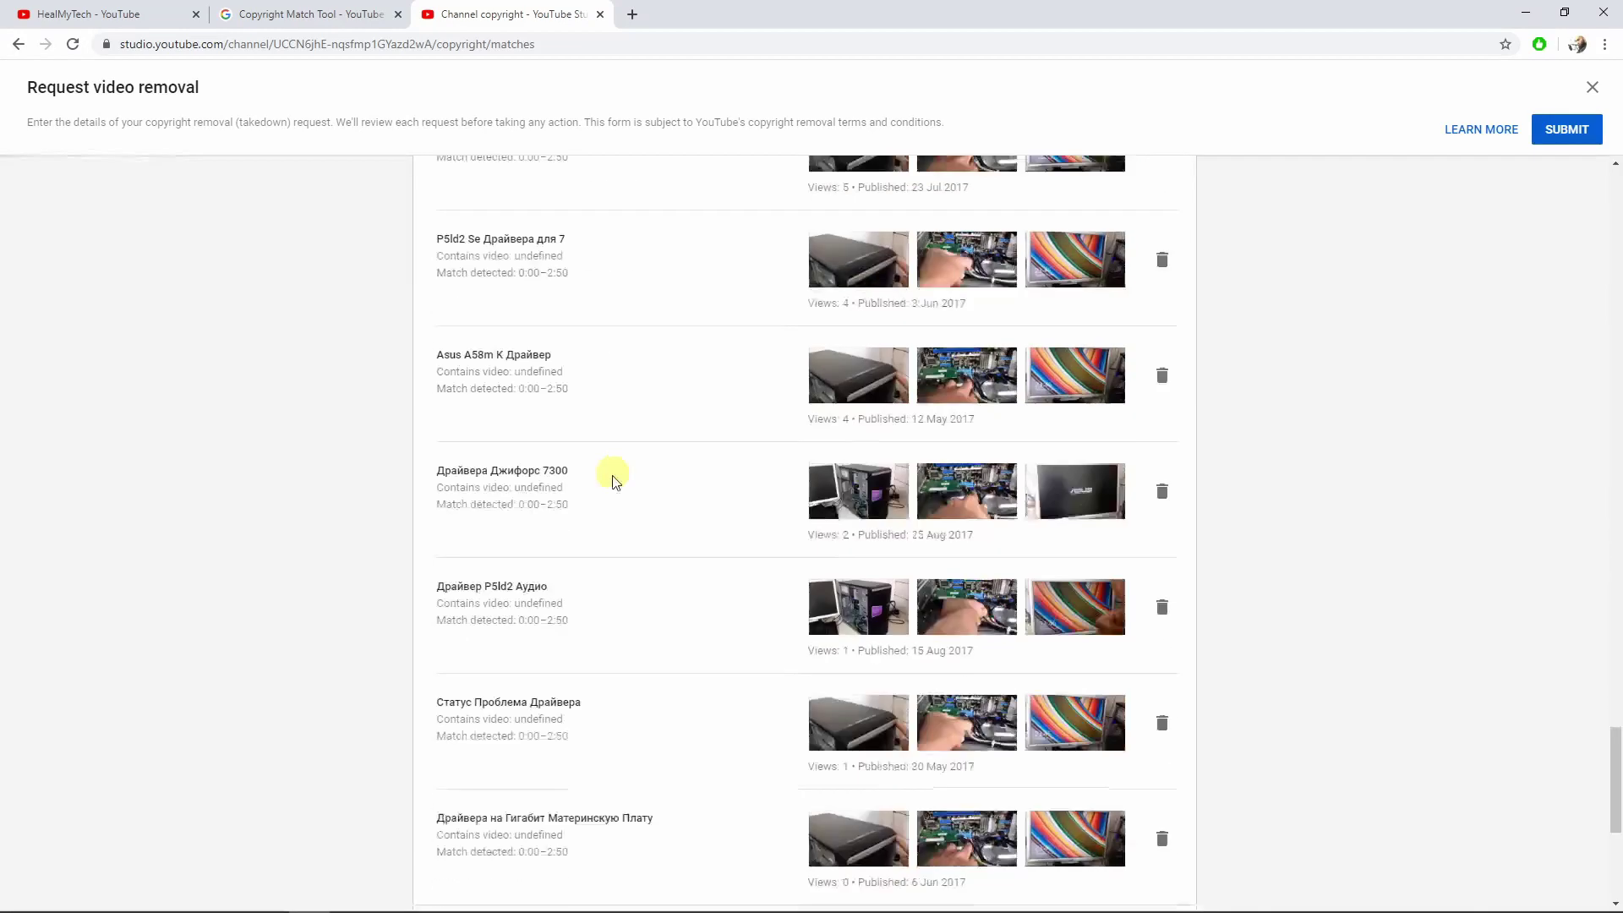
pyautogui.scroll(-5, 614, 482)
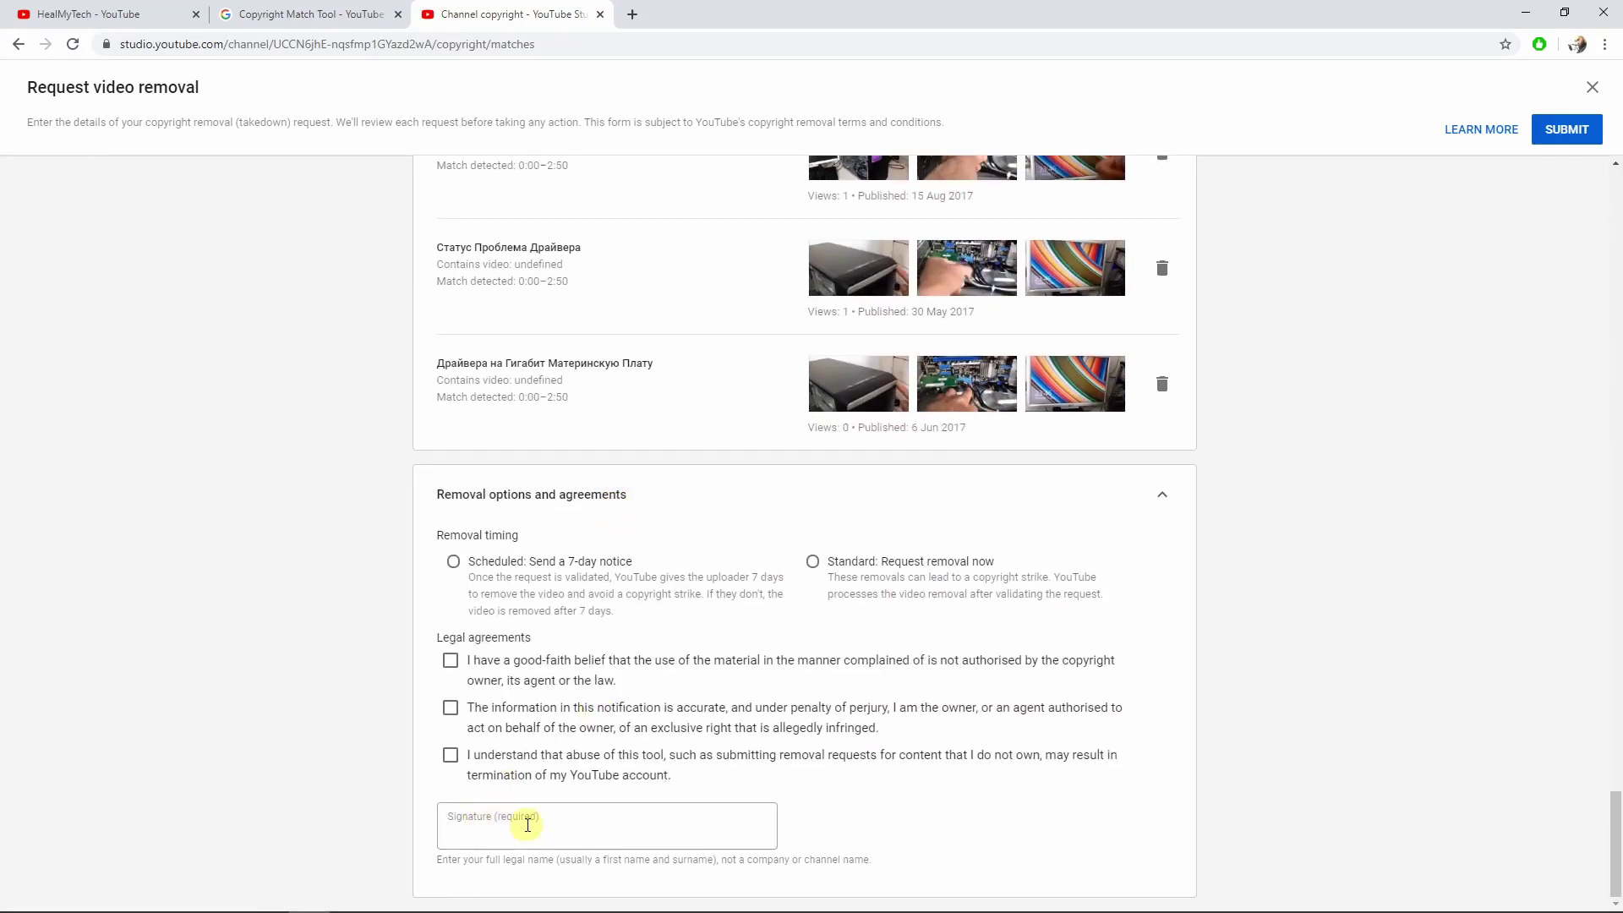
pyautogui.scroll(15, 527, 824)
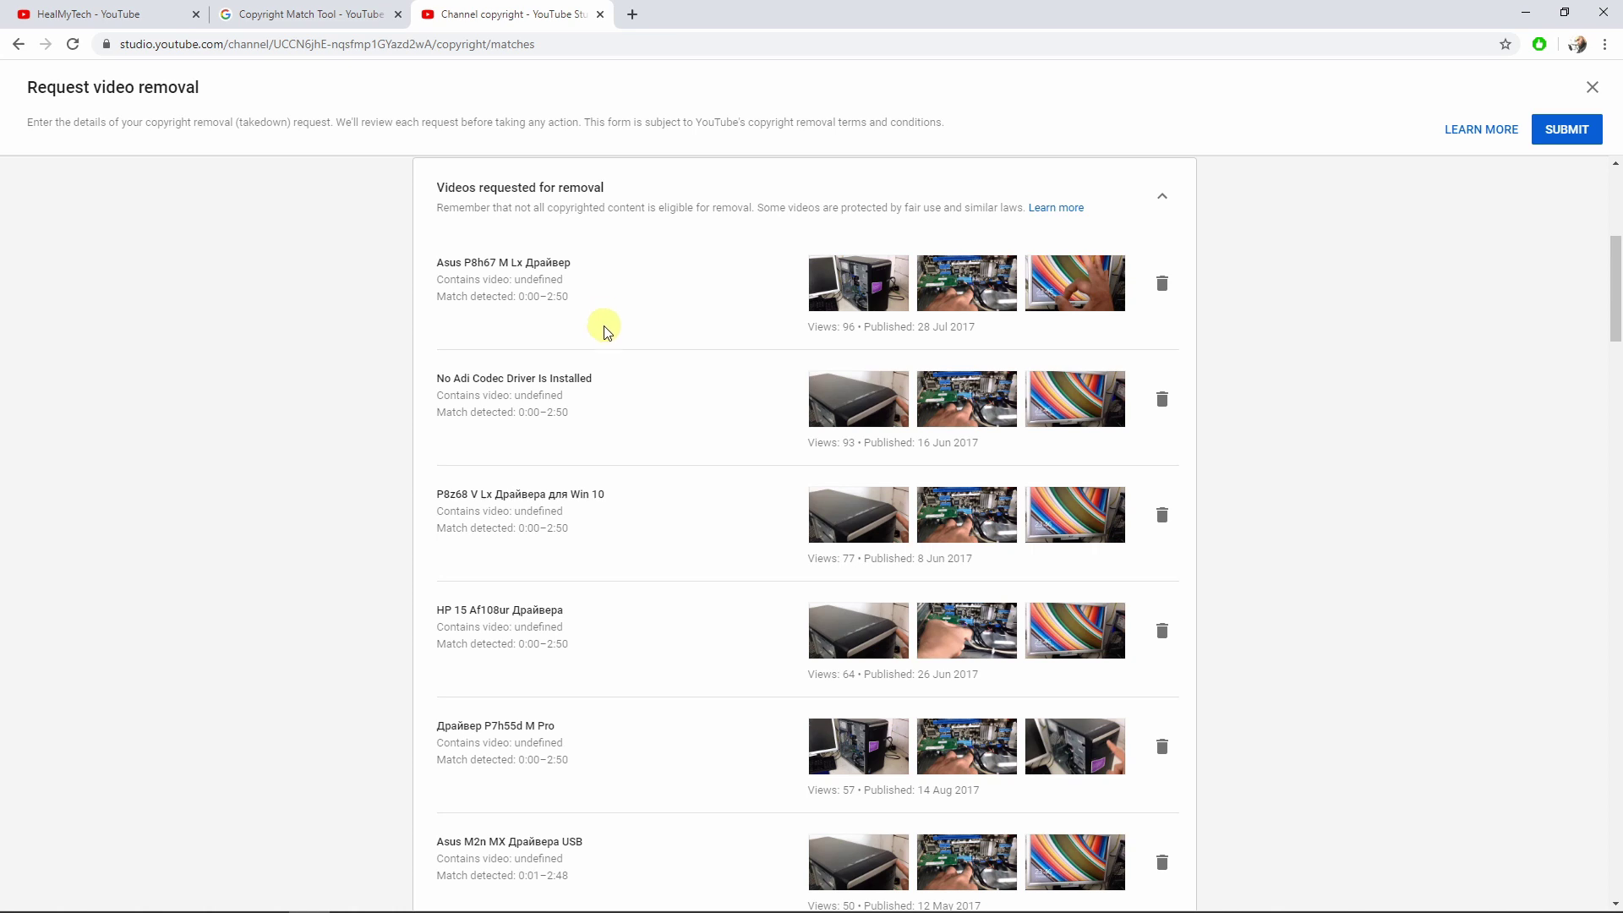
pyautogui.scroll(-6, 623, 418)
pyautogui.scroll(-18, 623, 427)
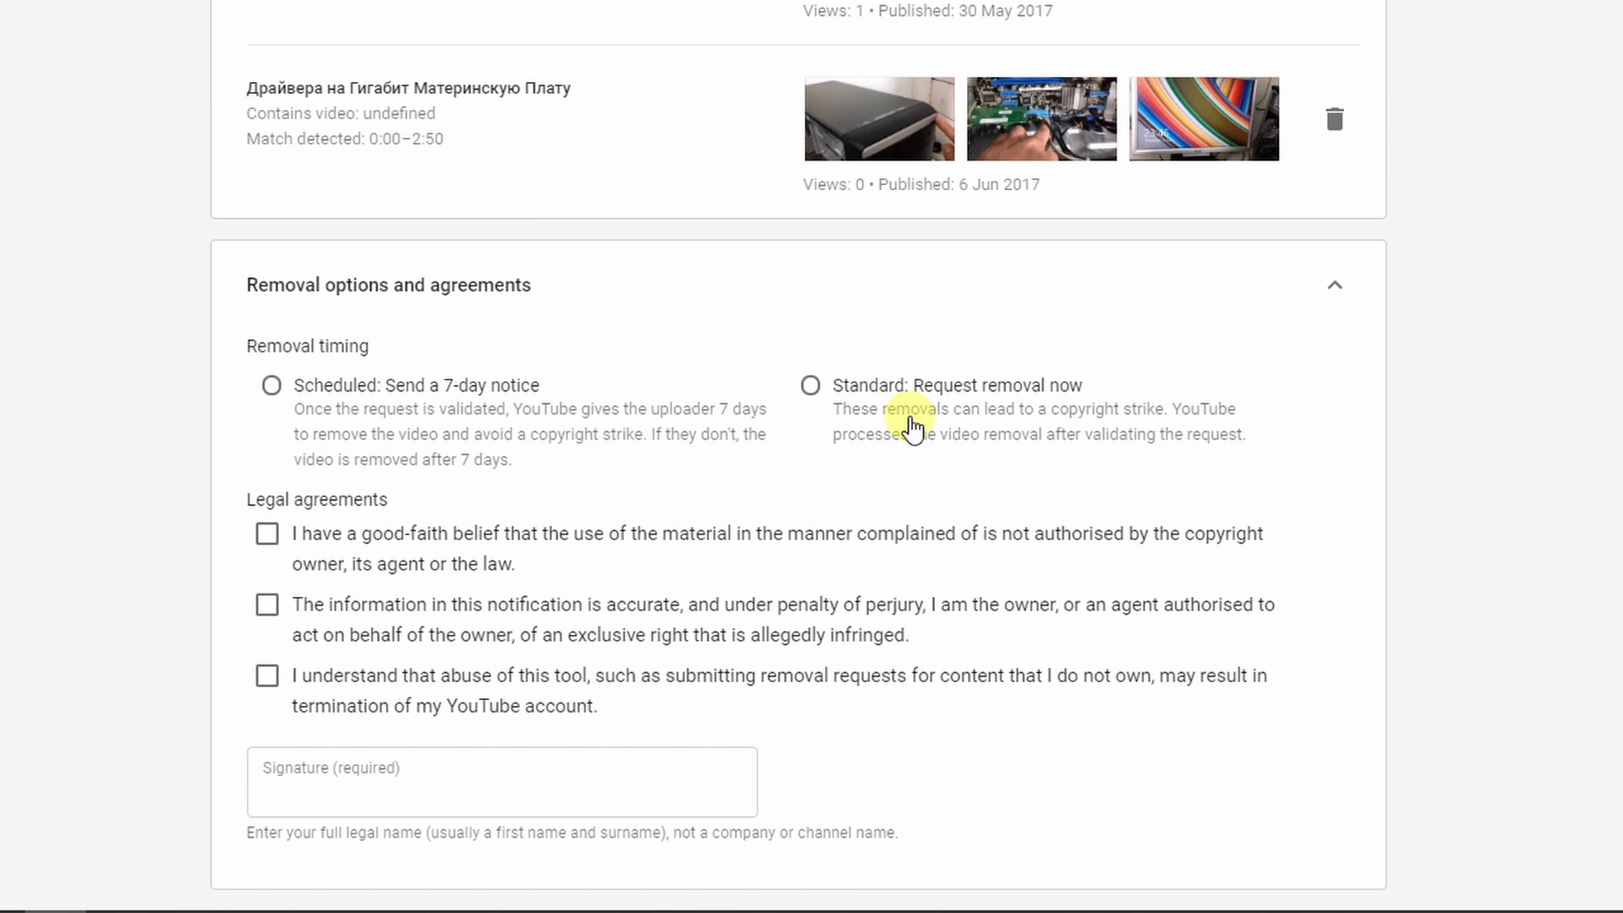
# Choose 'Standard: Request removal now' and accept all three legal agreements.
pyautogui.click(811, 386)
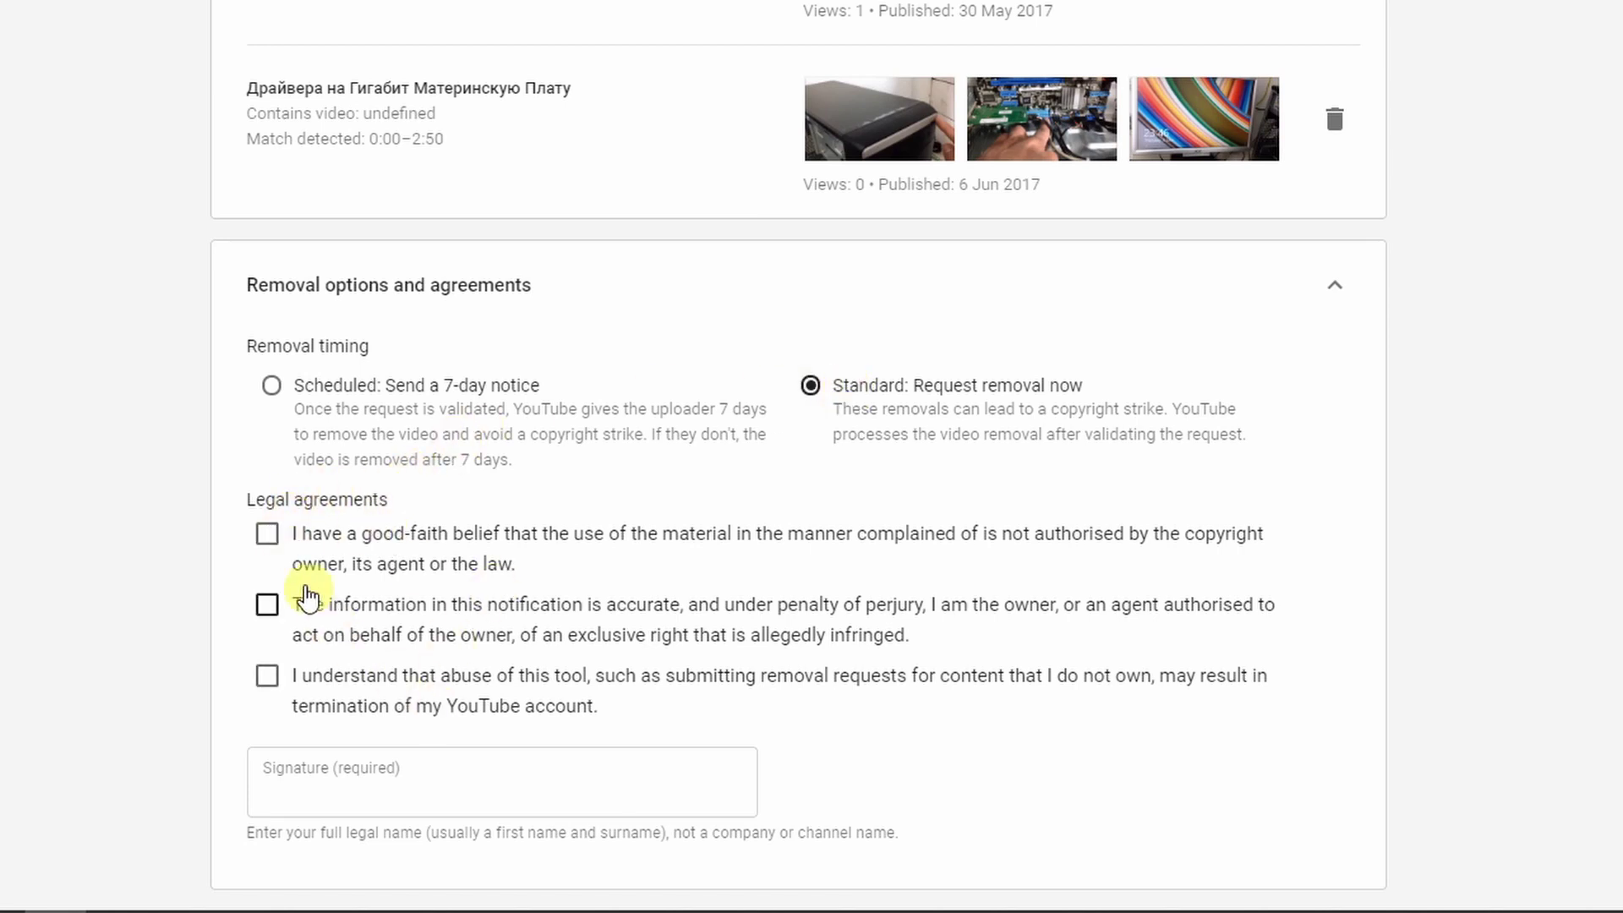
pyautogui.click(269, 537)
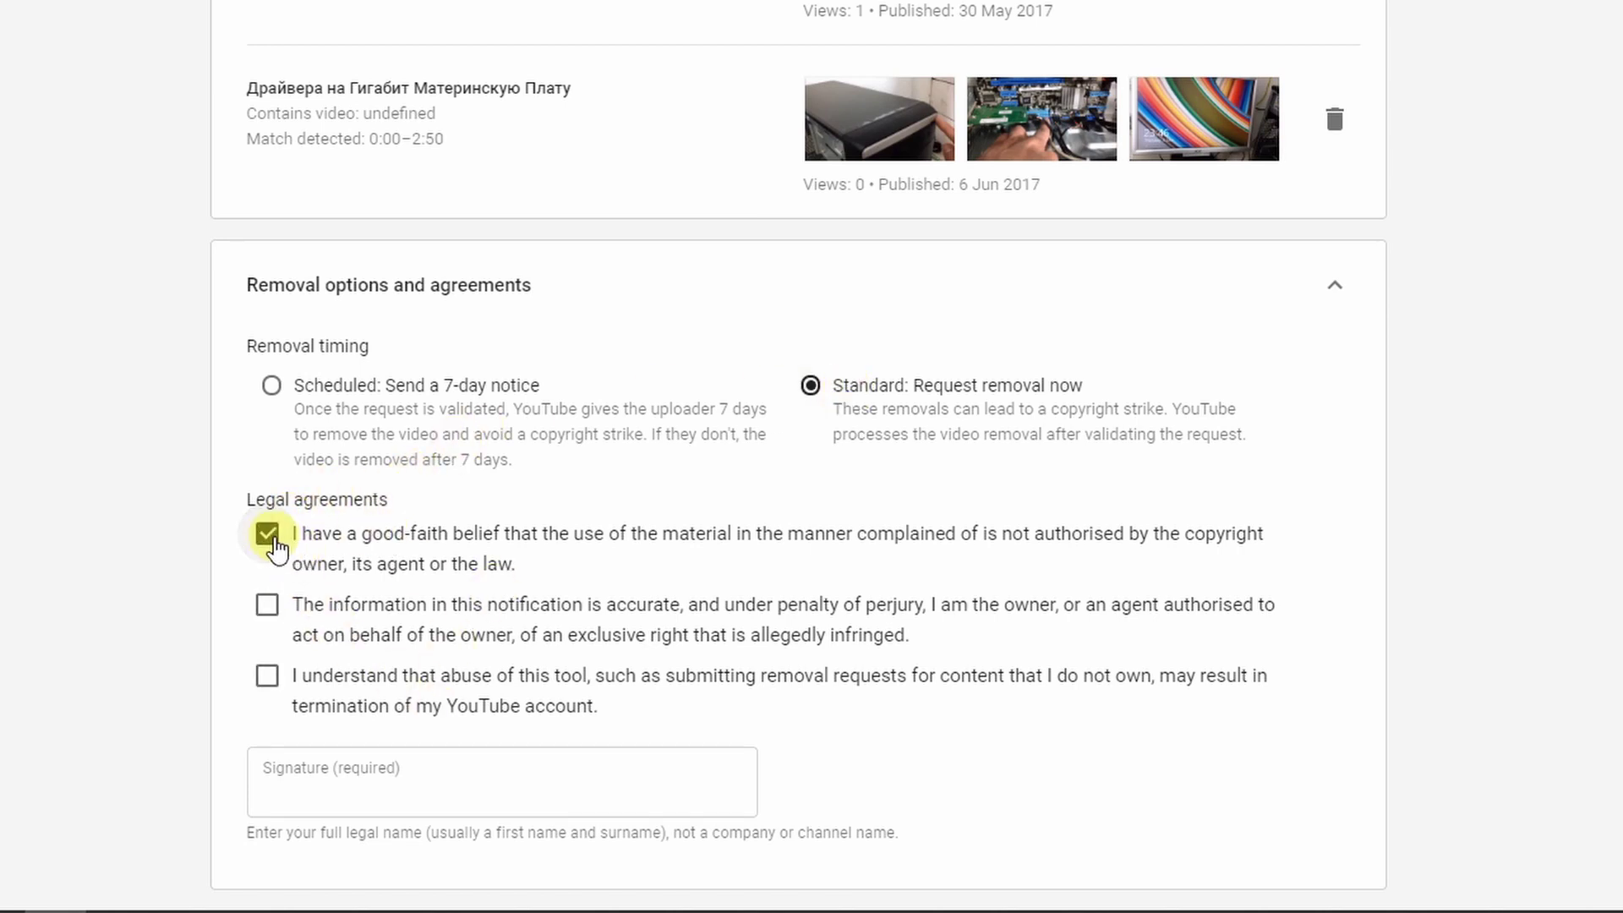
pyautogui.click(268, 605)
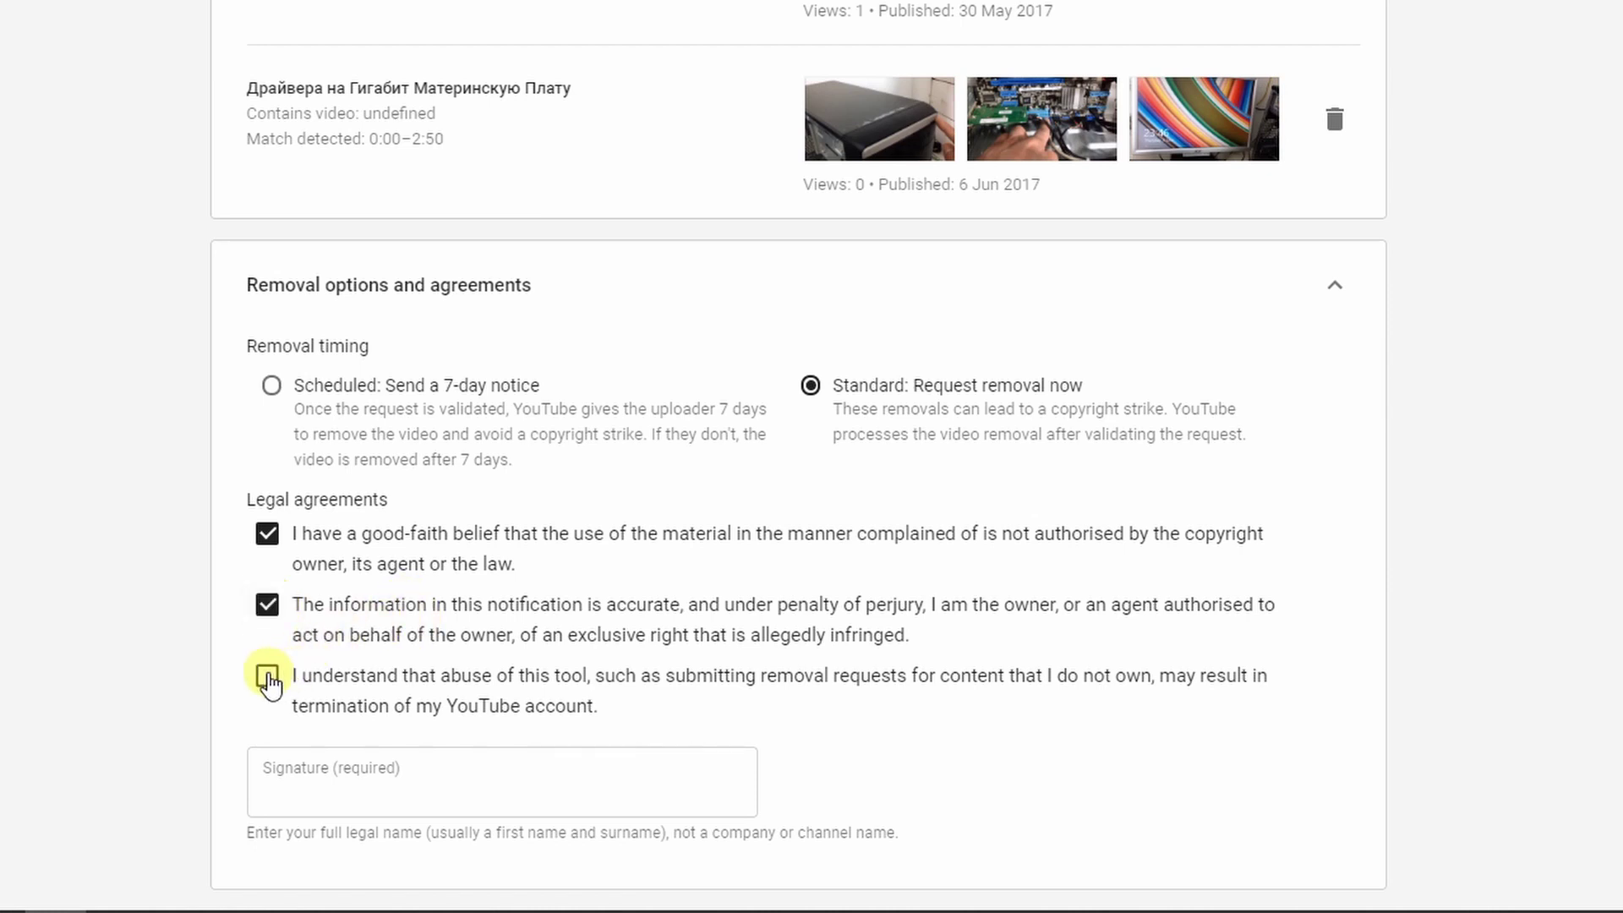
pyautogui.click(267, 677)
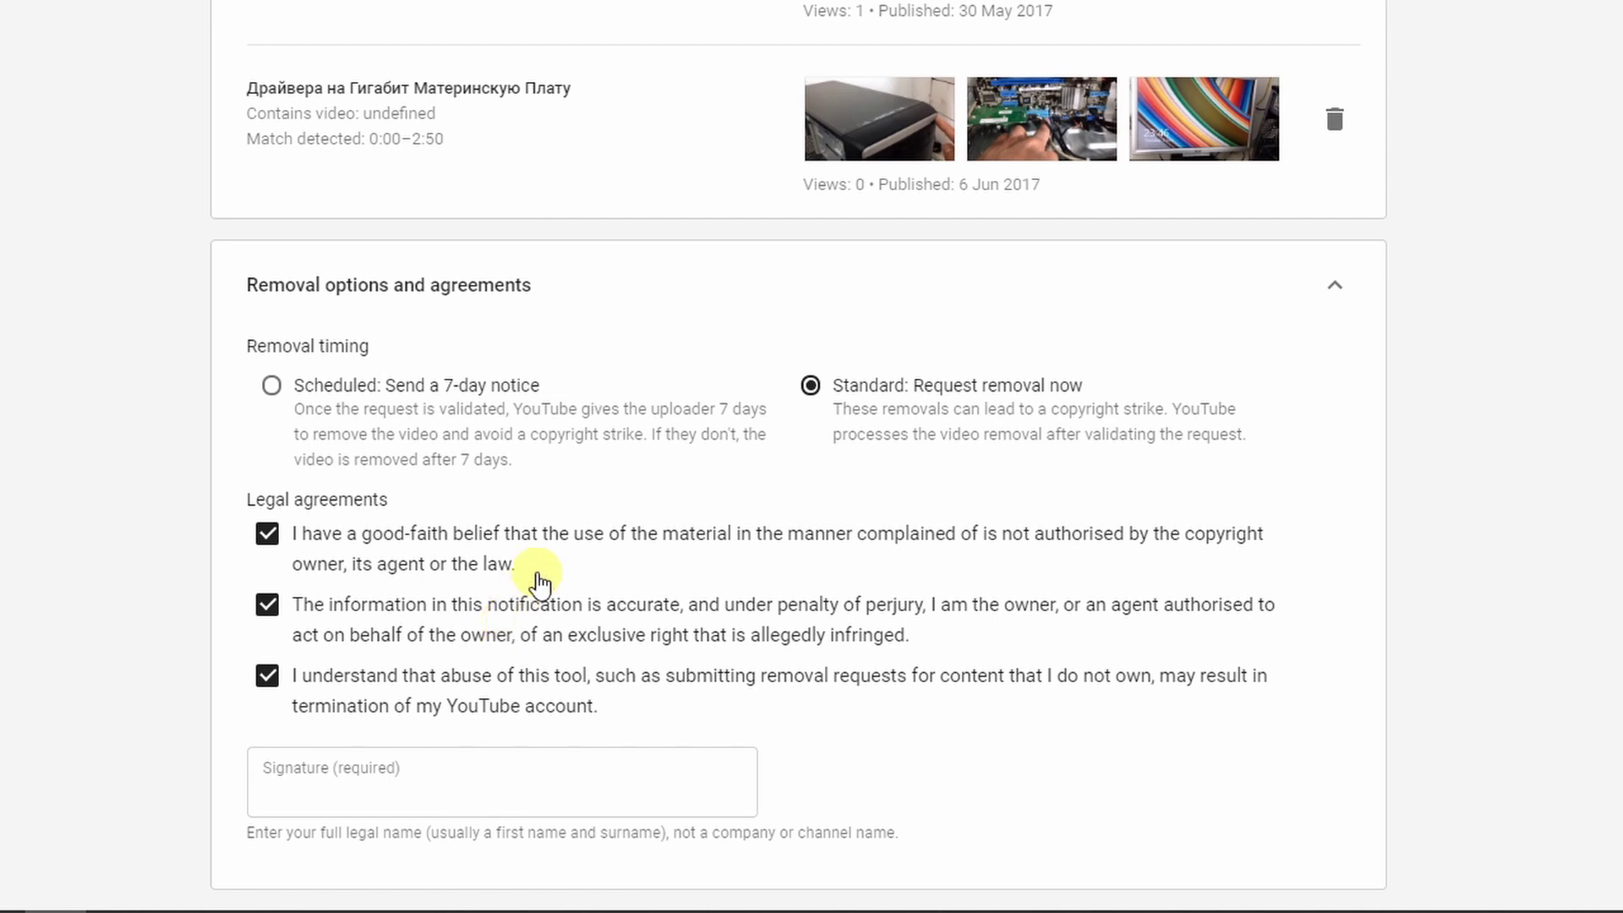
# Fill in the signature field and submit the removal request.
pyautogui.click(427, 772)
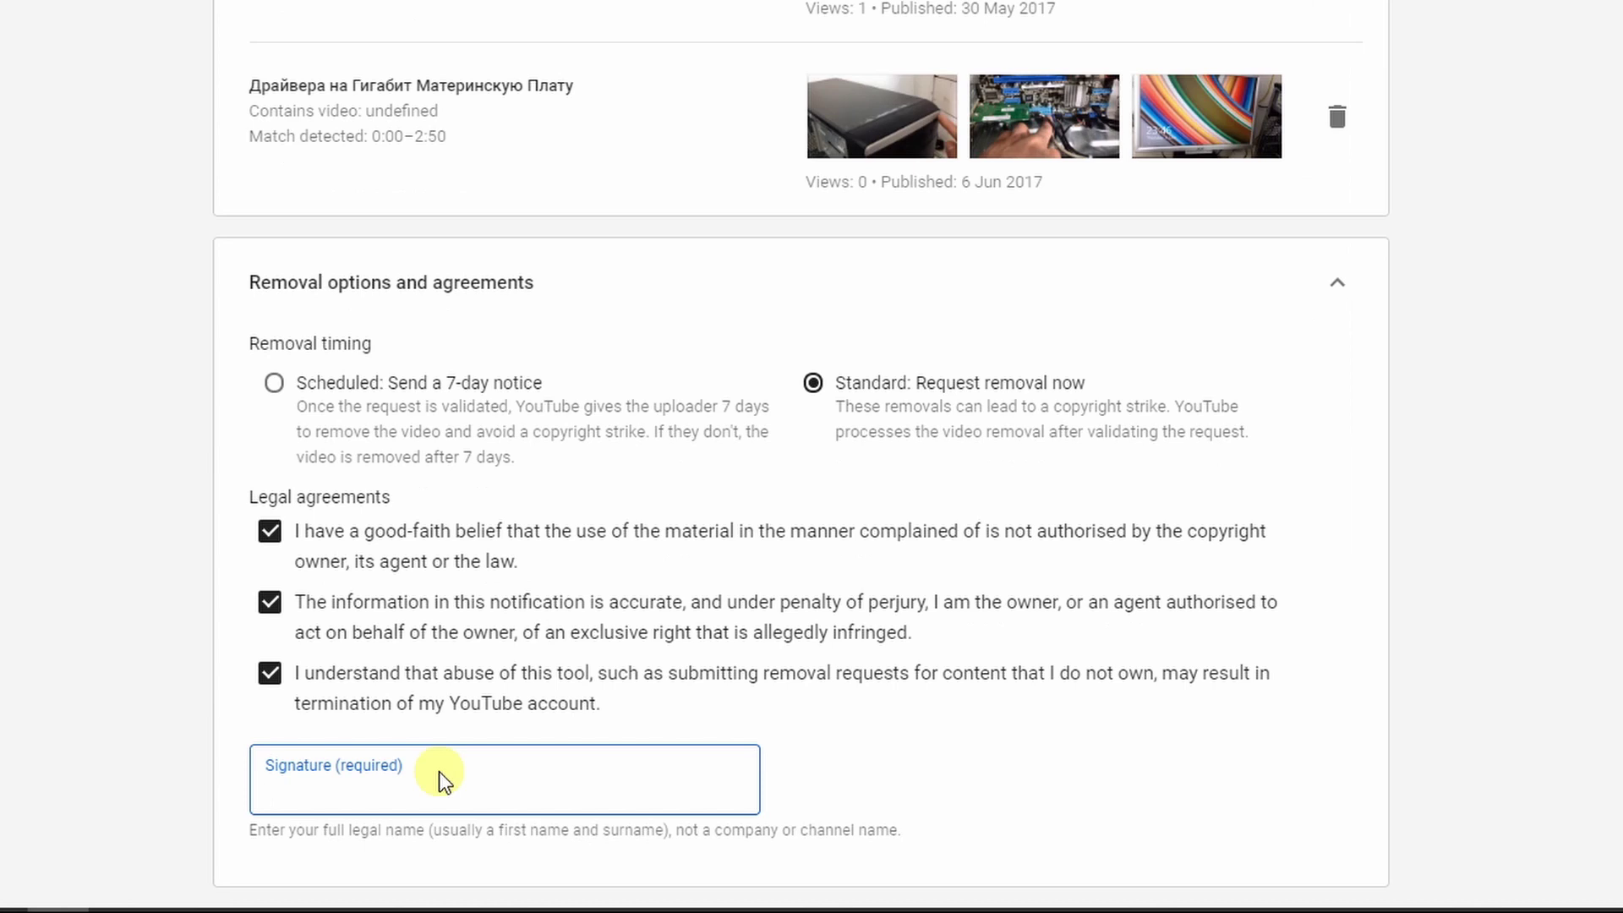
pyautogui.scroll(15, 663, 701)
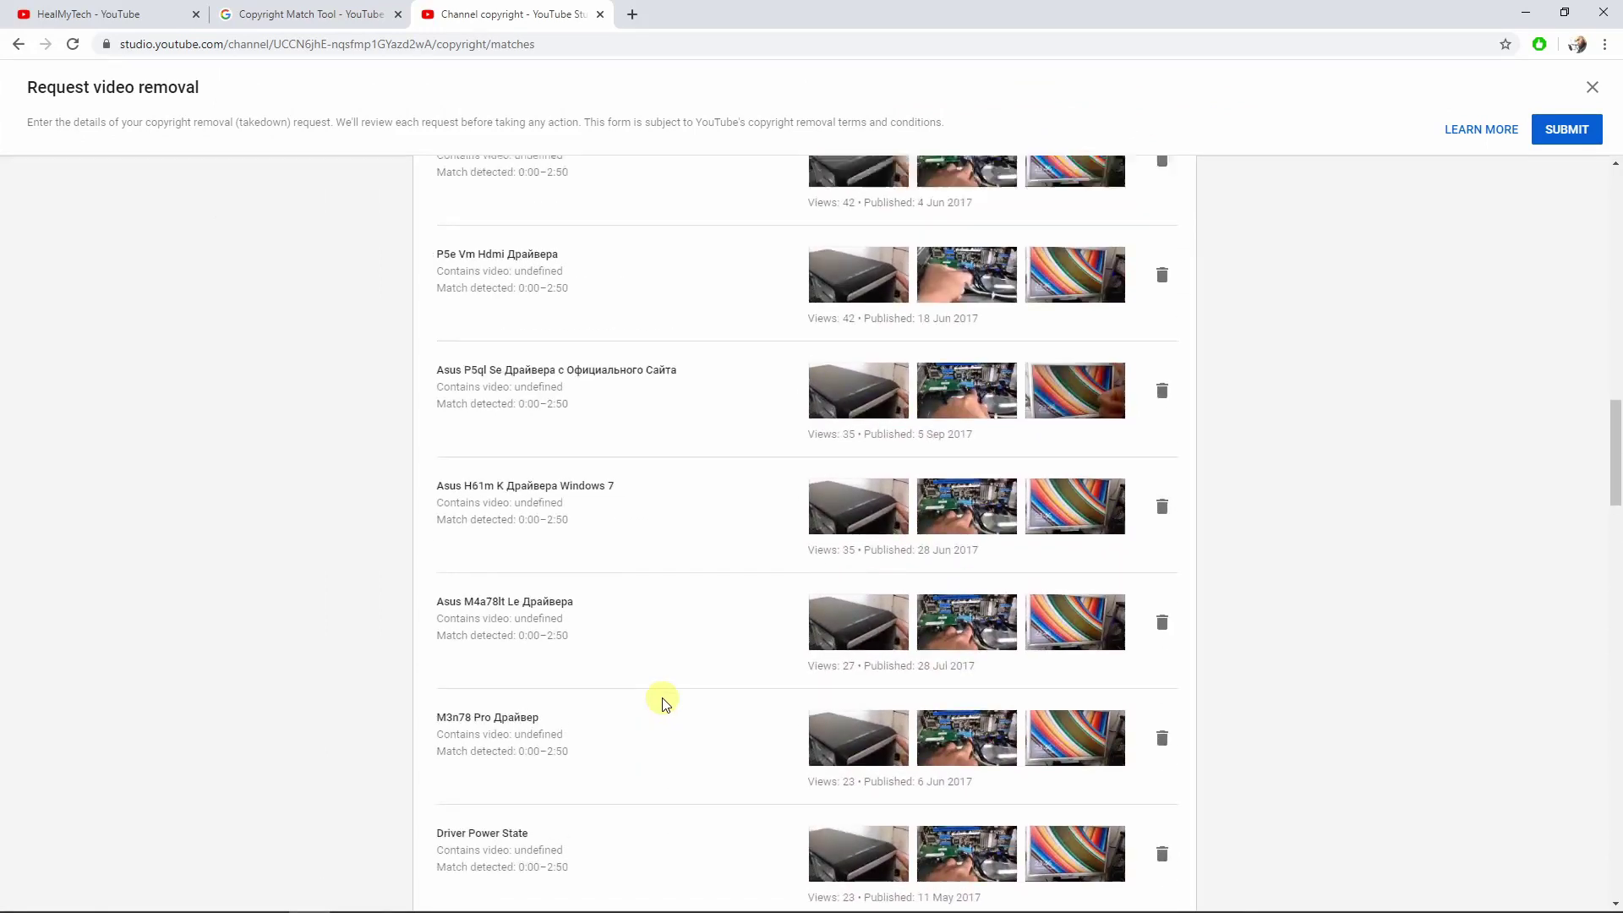
pyautogui.scroll(15, 663, 702)
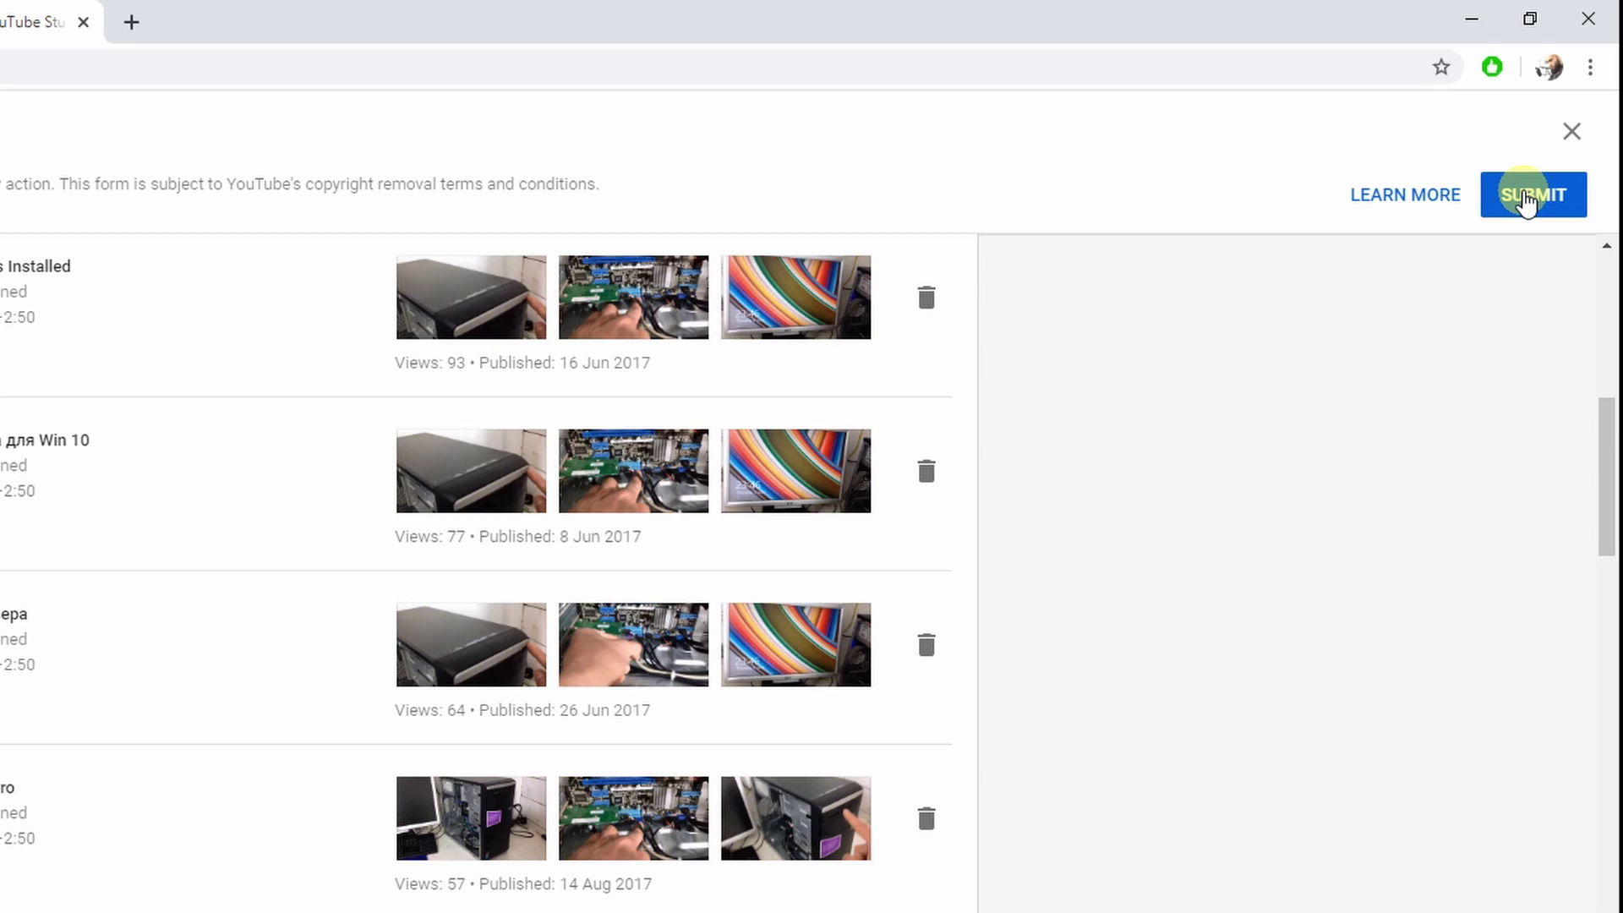
pyautogui.click(1525, 198)
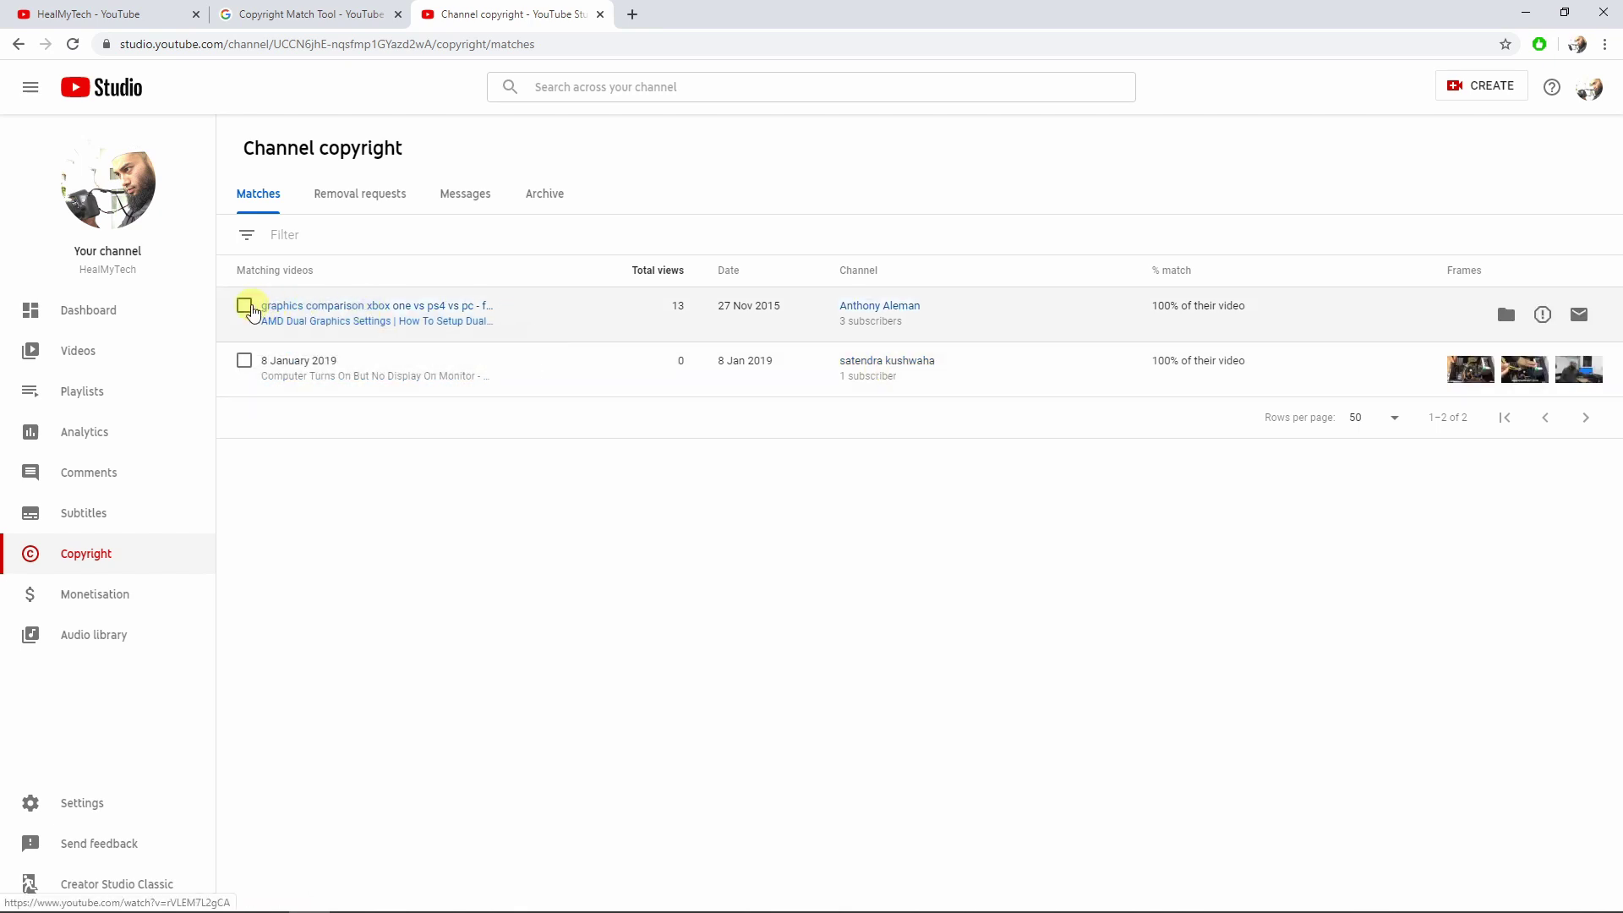
# Select only the graphics comparison match, leaving the 8 January 2019 match unticked.
pyautogui.click(244, 305)
pyautogui.click(245, 416)
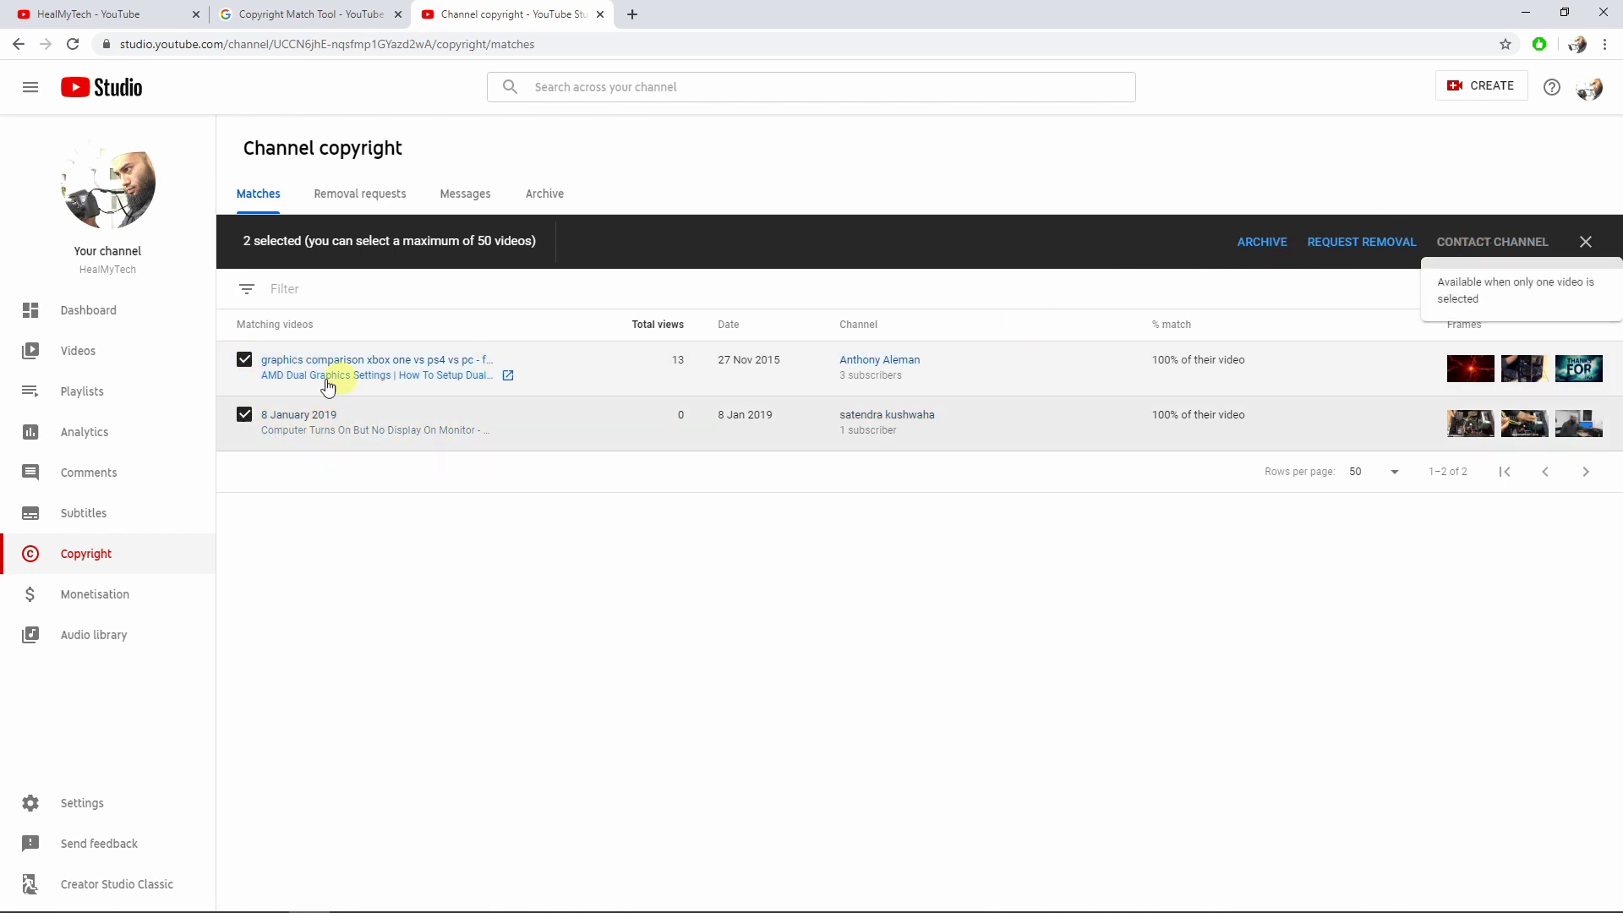
pyautogui.click(244, 415)
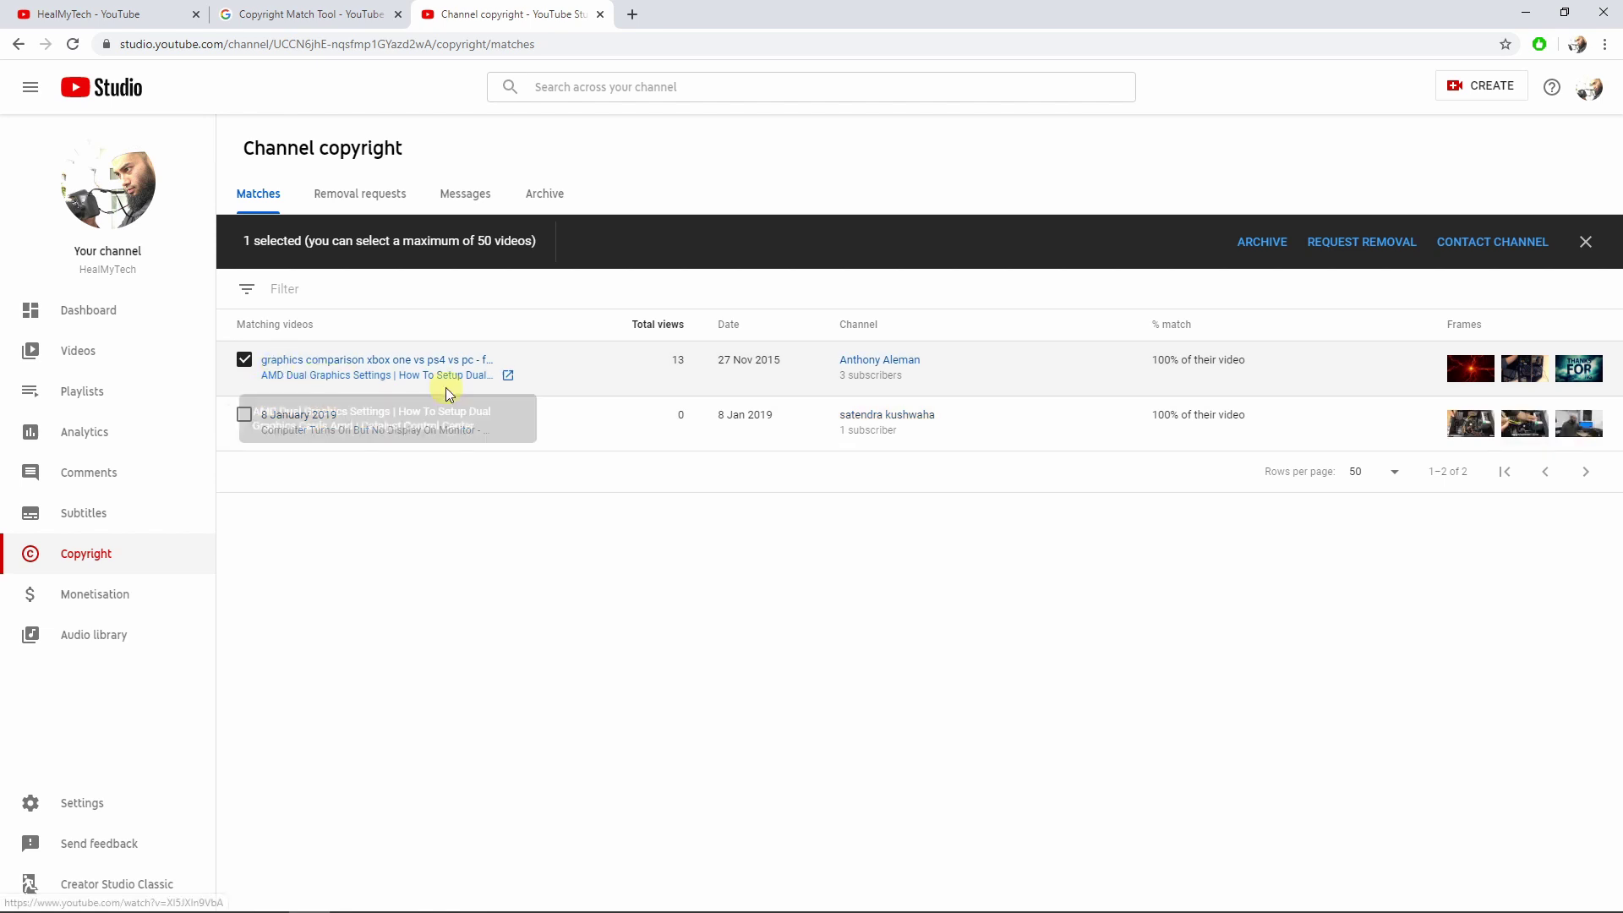
# Contact that match's channel, entering your reply e-mail address, and send the copyright notification.
pyautogui.click(1486, 247)
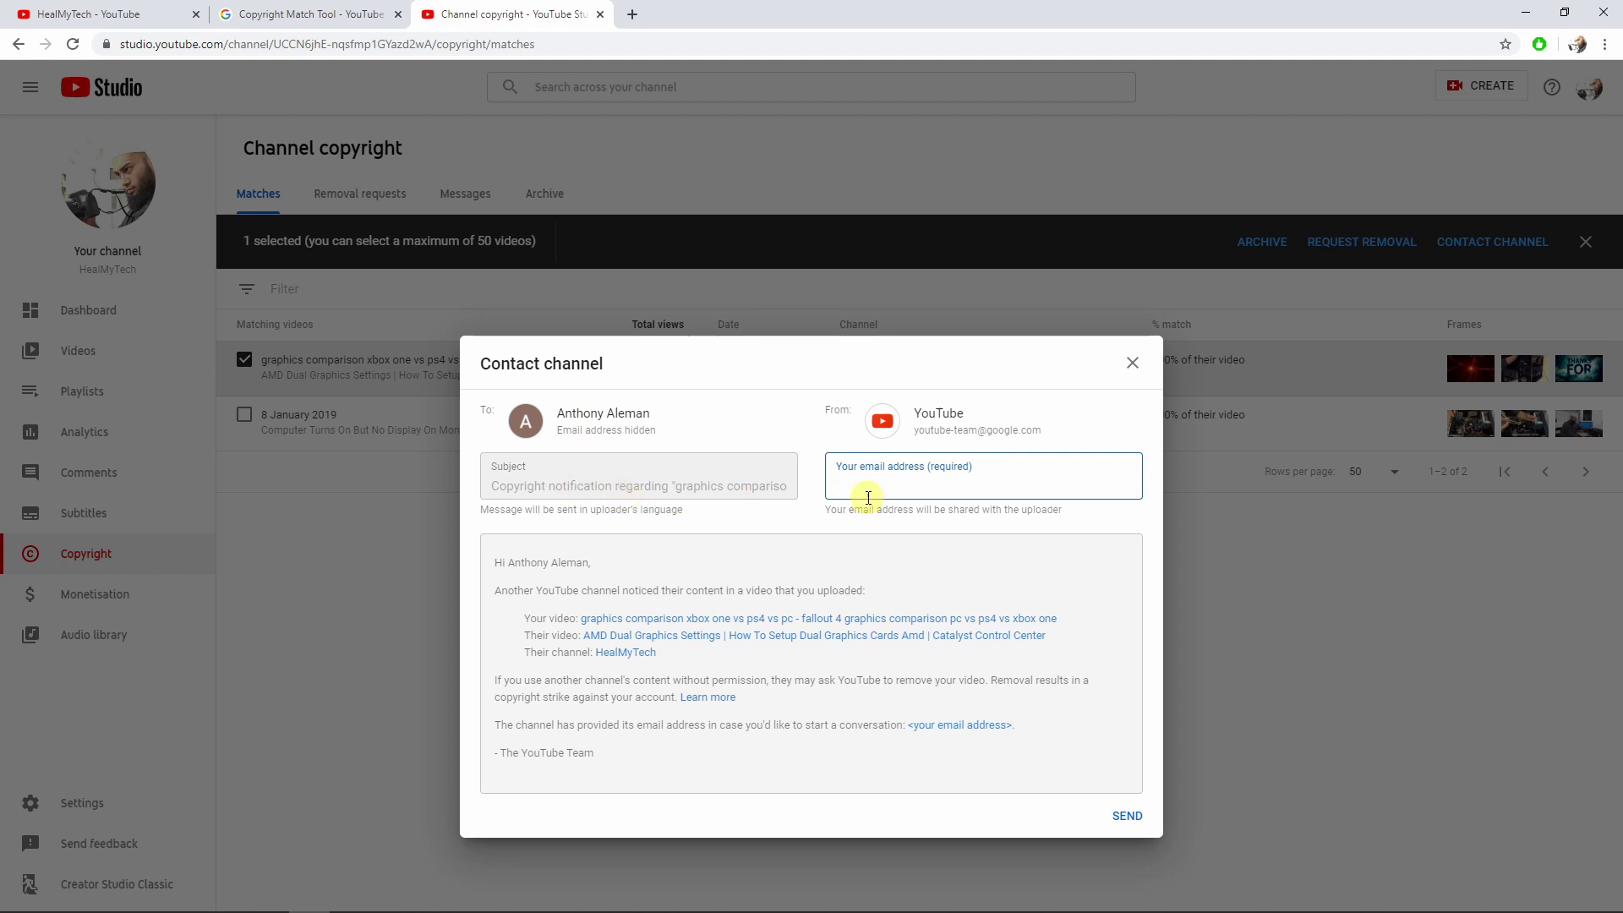
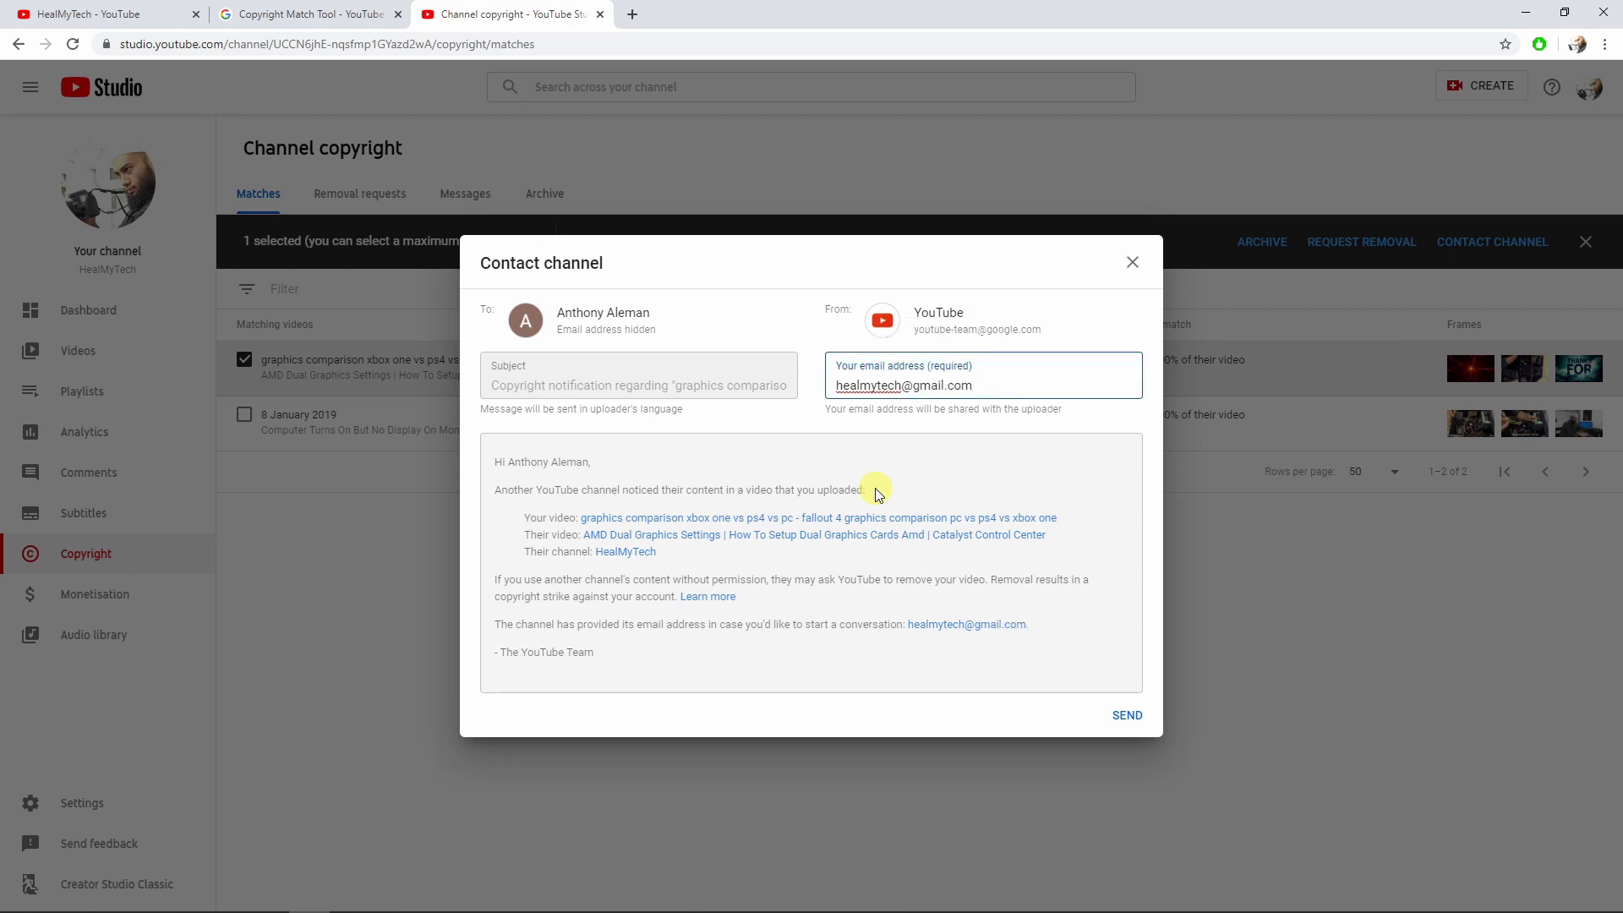
pyautogui.click(961, 448)
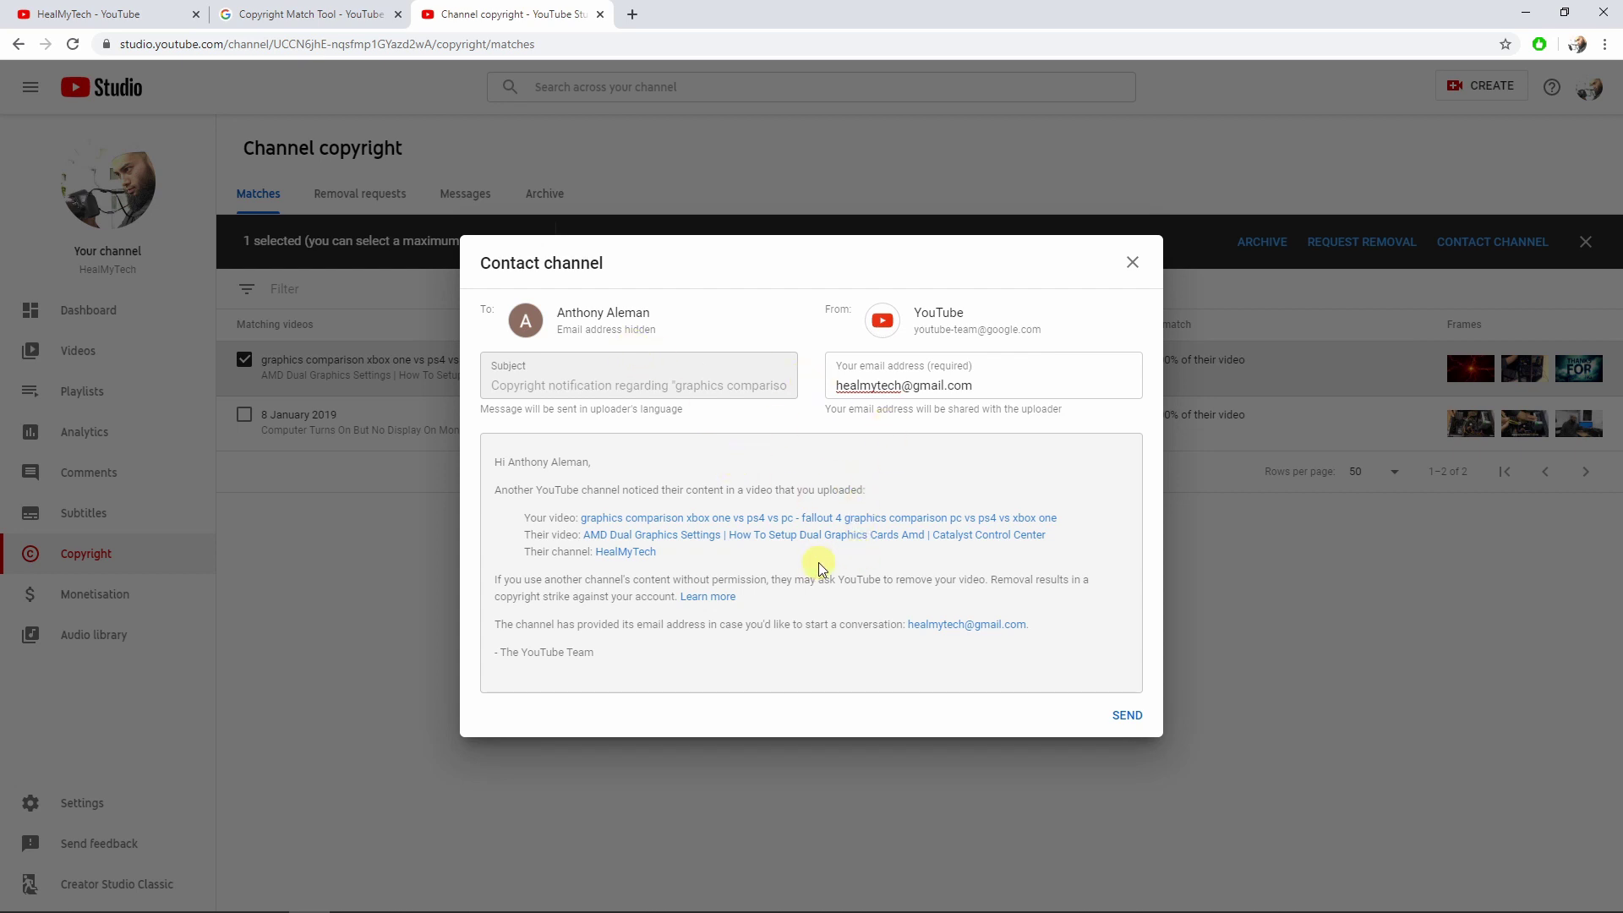
pyautogui.click(1126, 716)
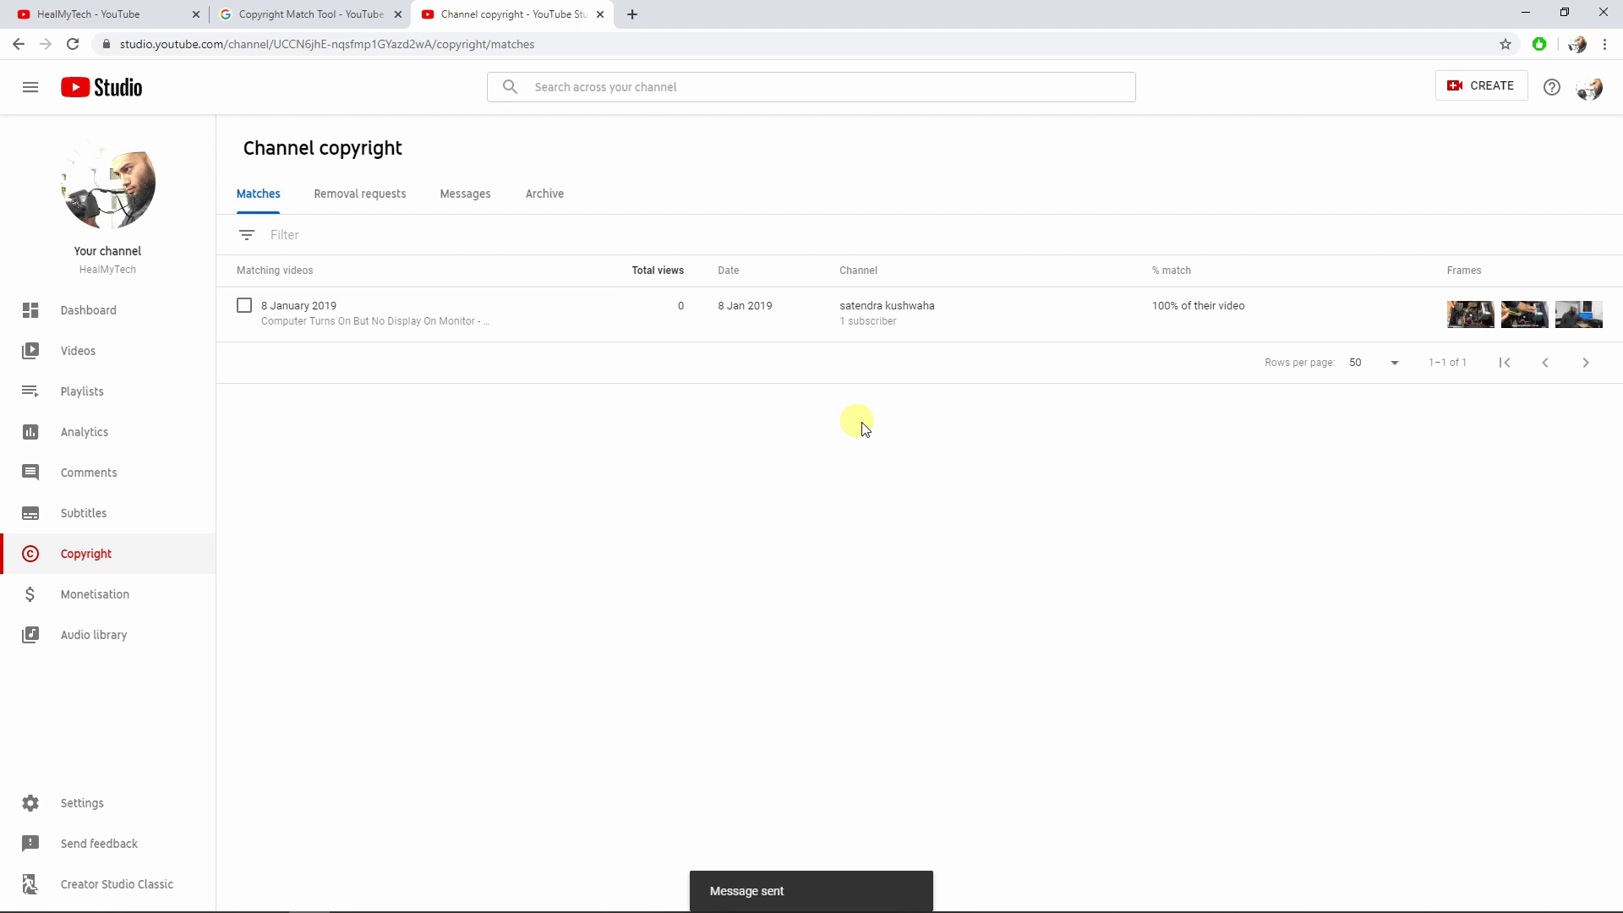
# Tick the remaining 8 January 2019 match and send its channel a copyright notification.
pyautogui.click(244, 305)
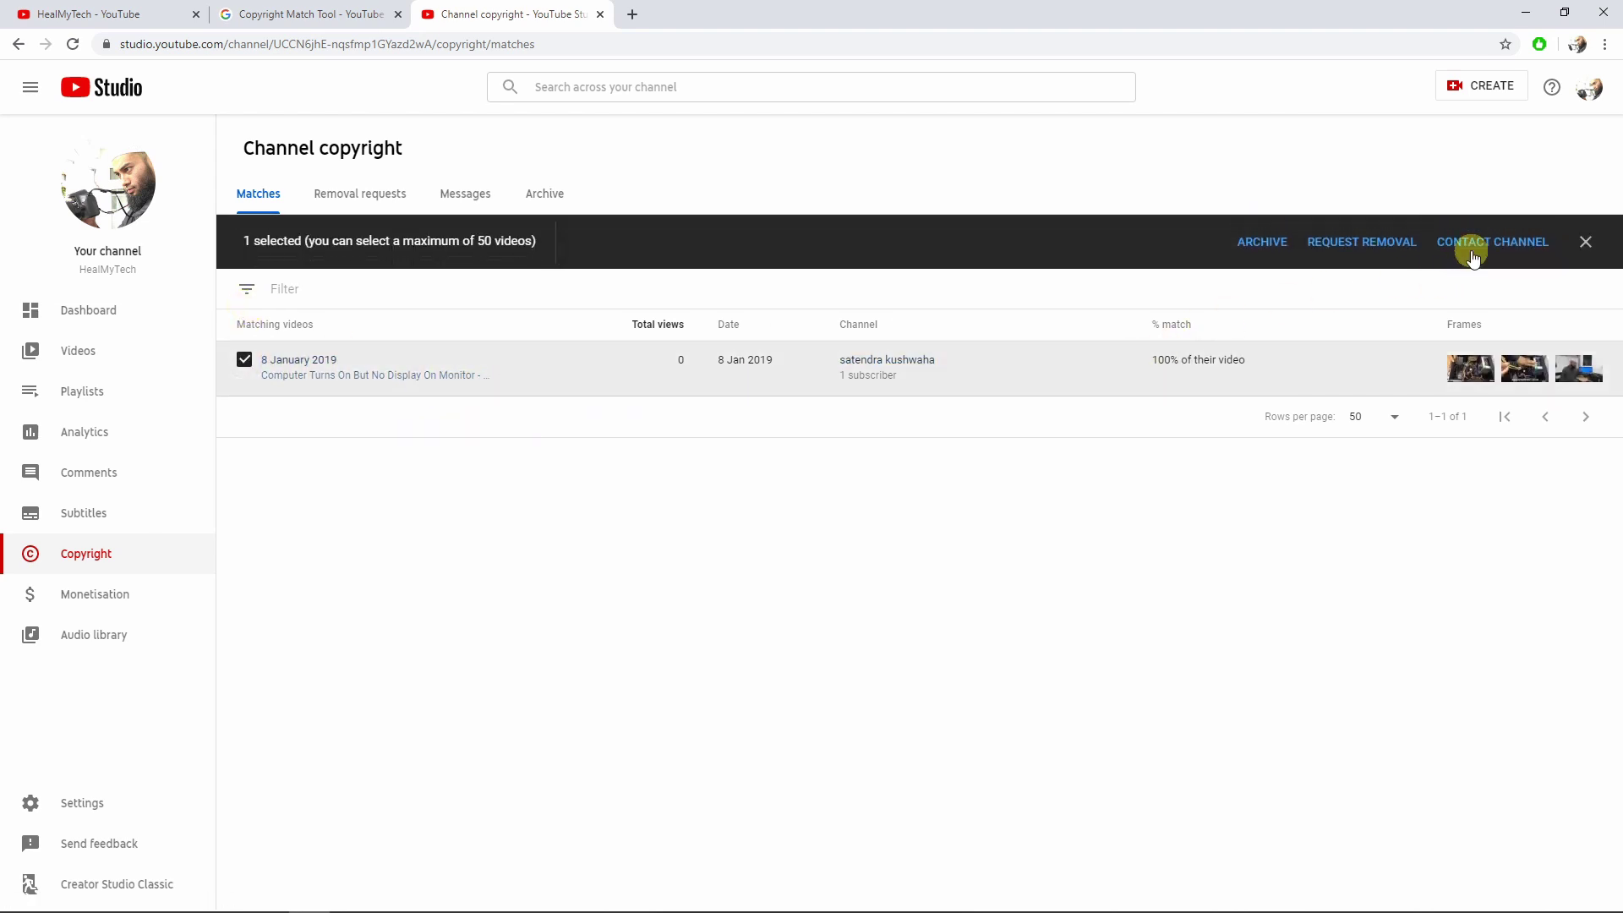
pyautogui.click(1471, 243)
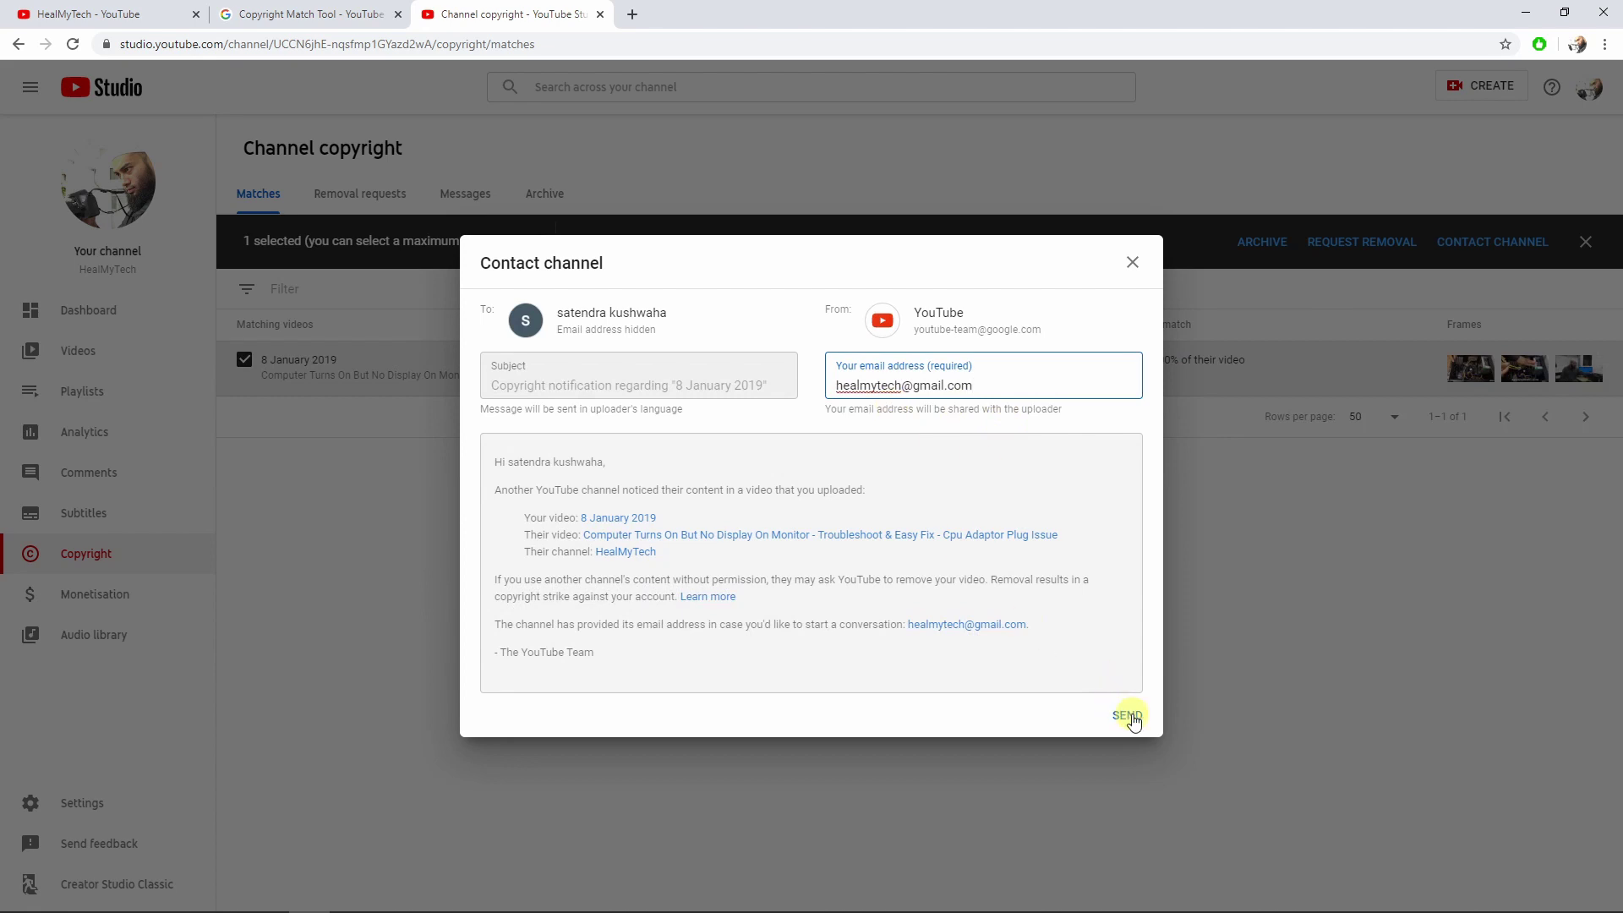
pyautogui.click(1129, 716)
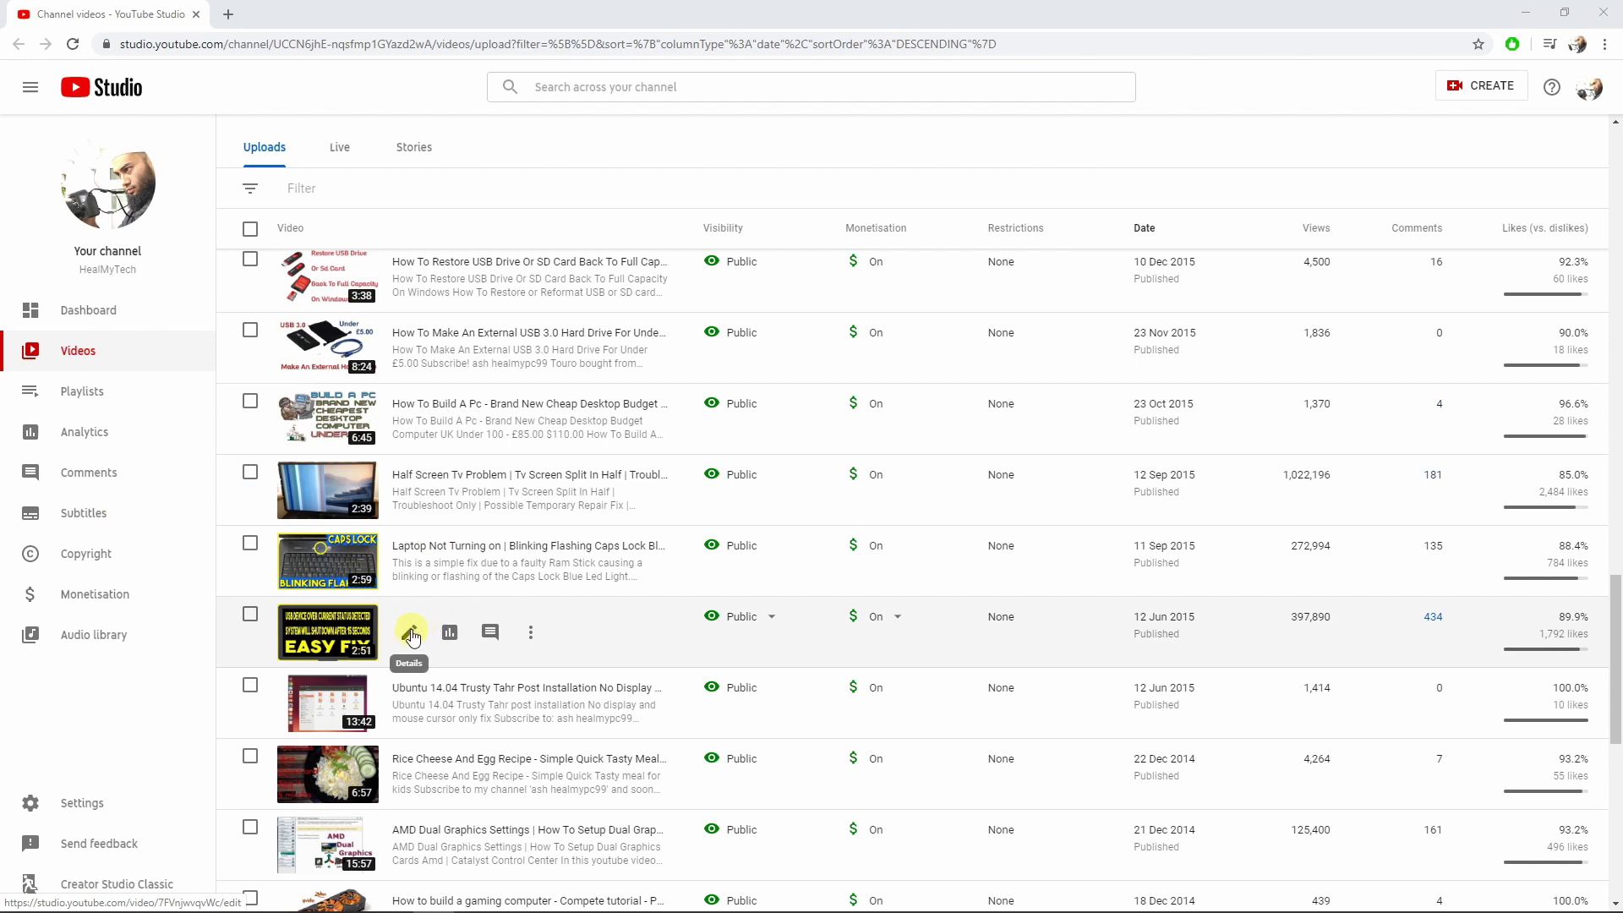
# Open the USB Device Over Current video's advanced details and keep its Standard YouTube Licence.
pyautogui.rightClick(411, 636)
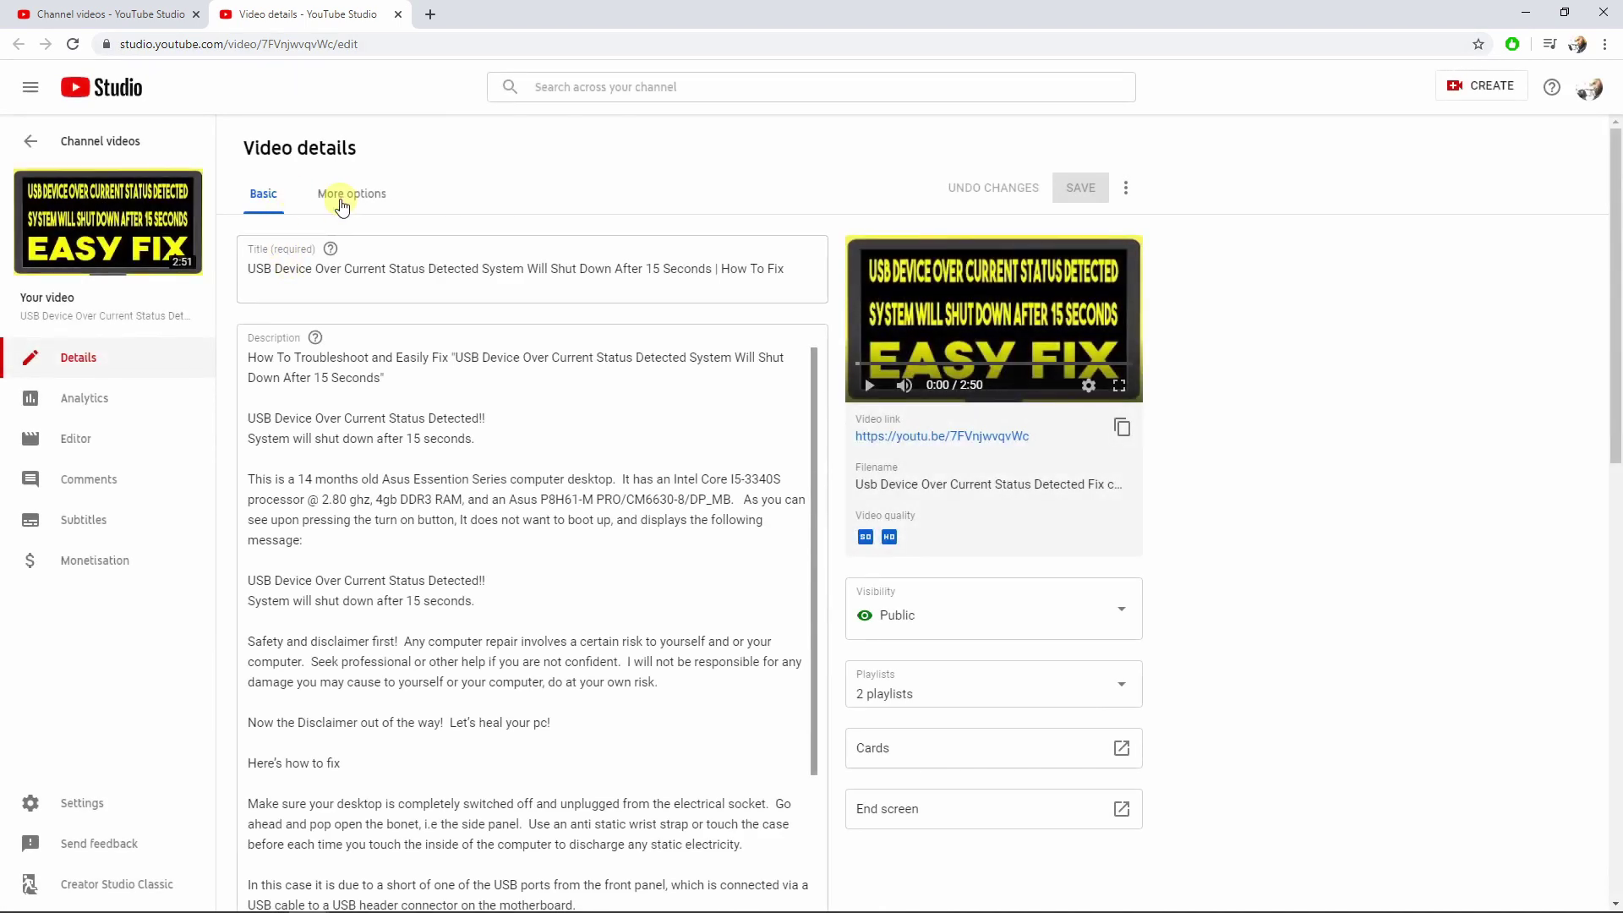
pyautogui.click(353, 207)
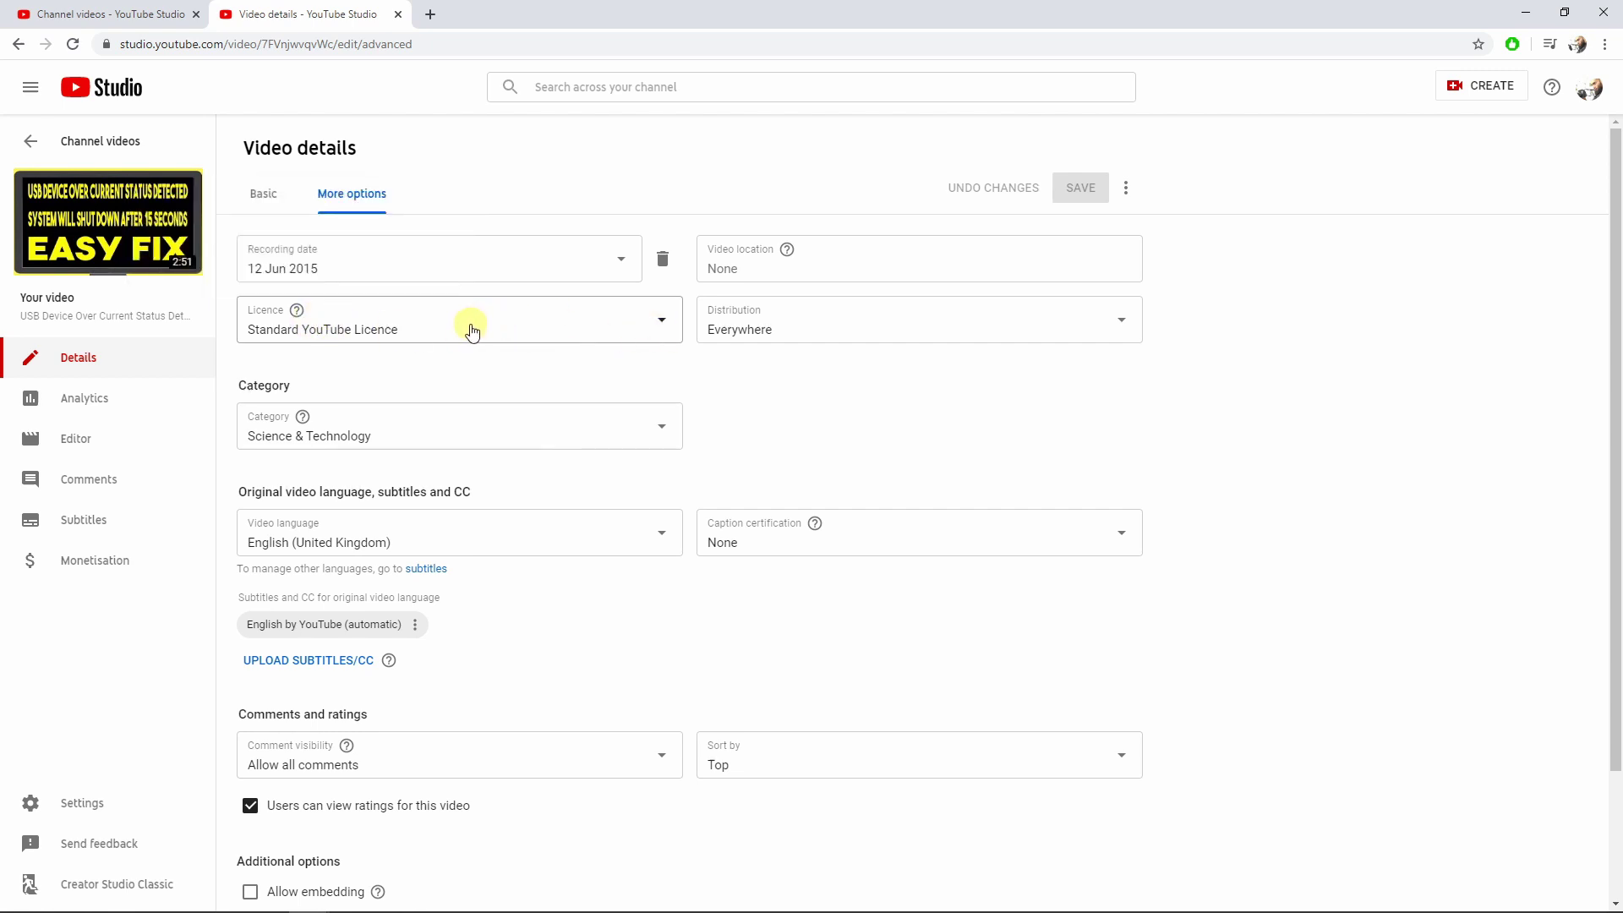
pyautogui.click(535, 332)
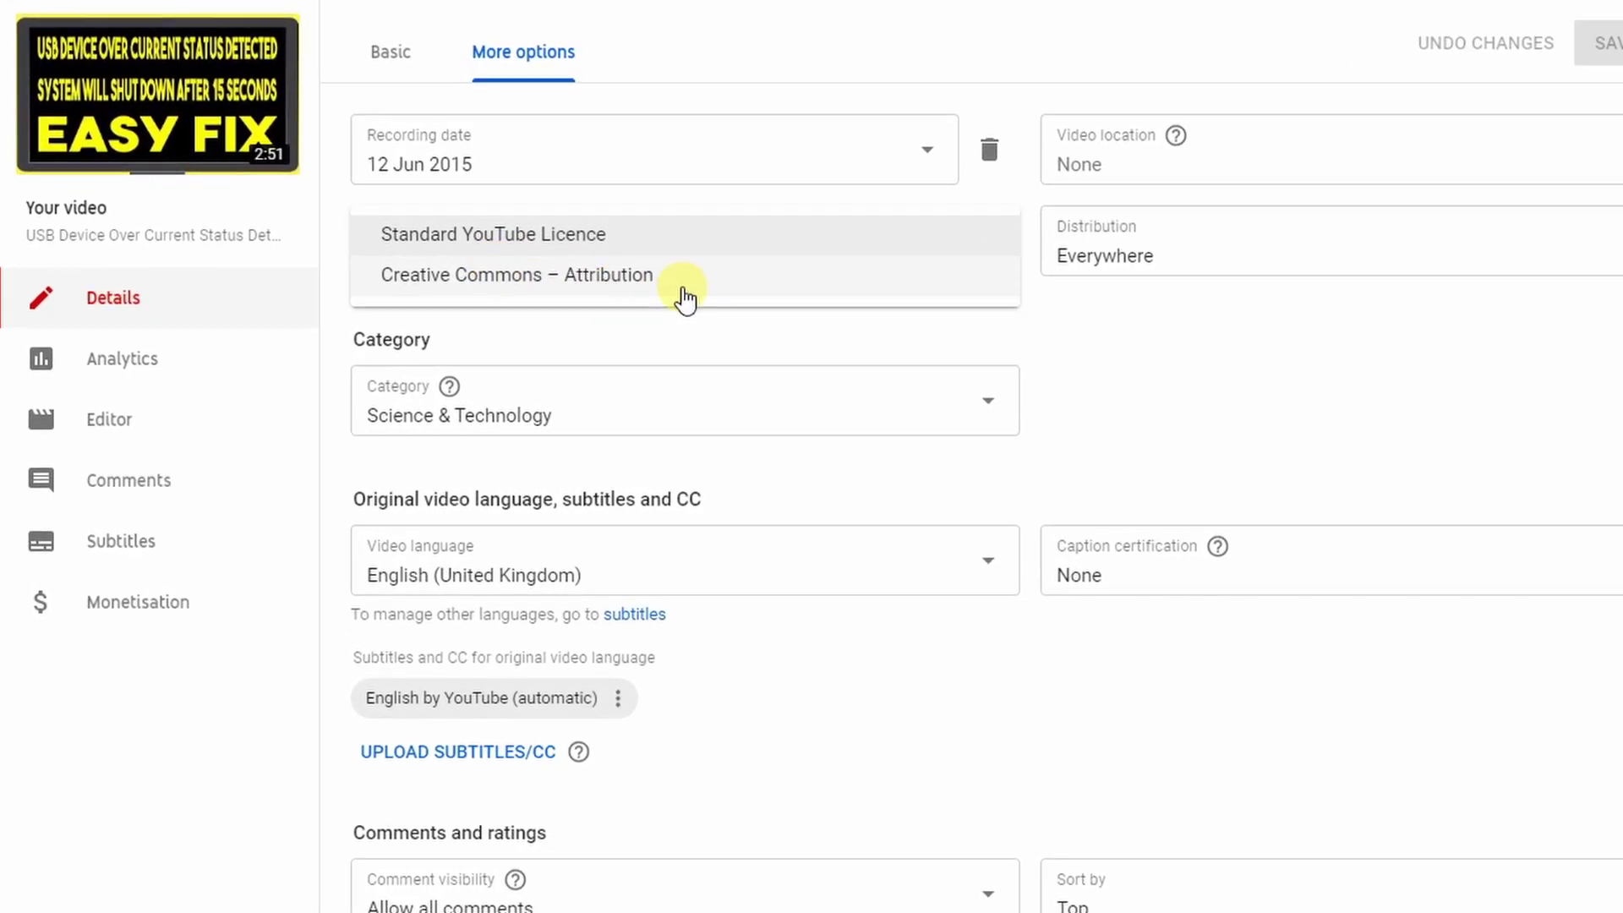
pyautogui.click(725, 252)
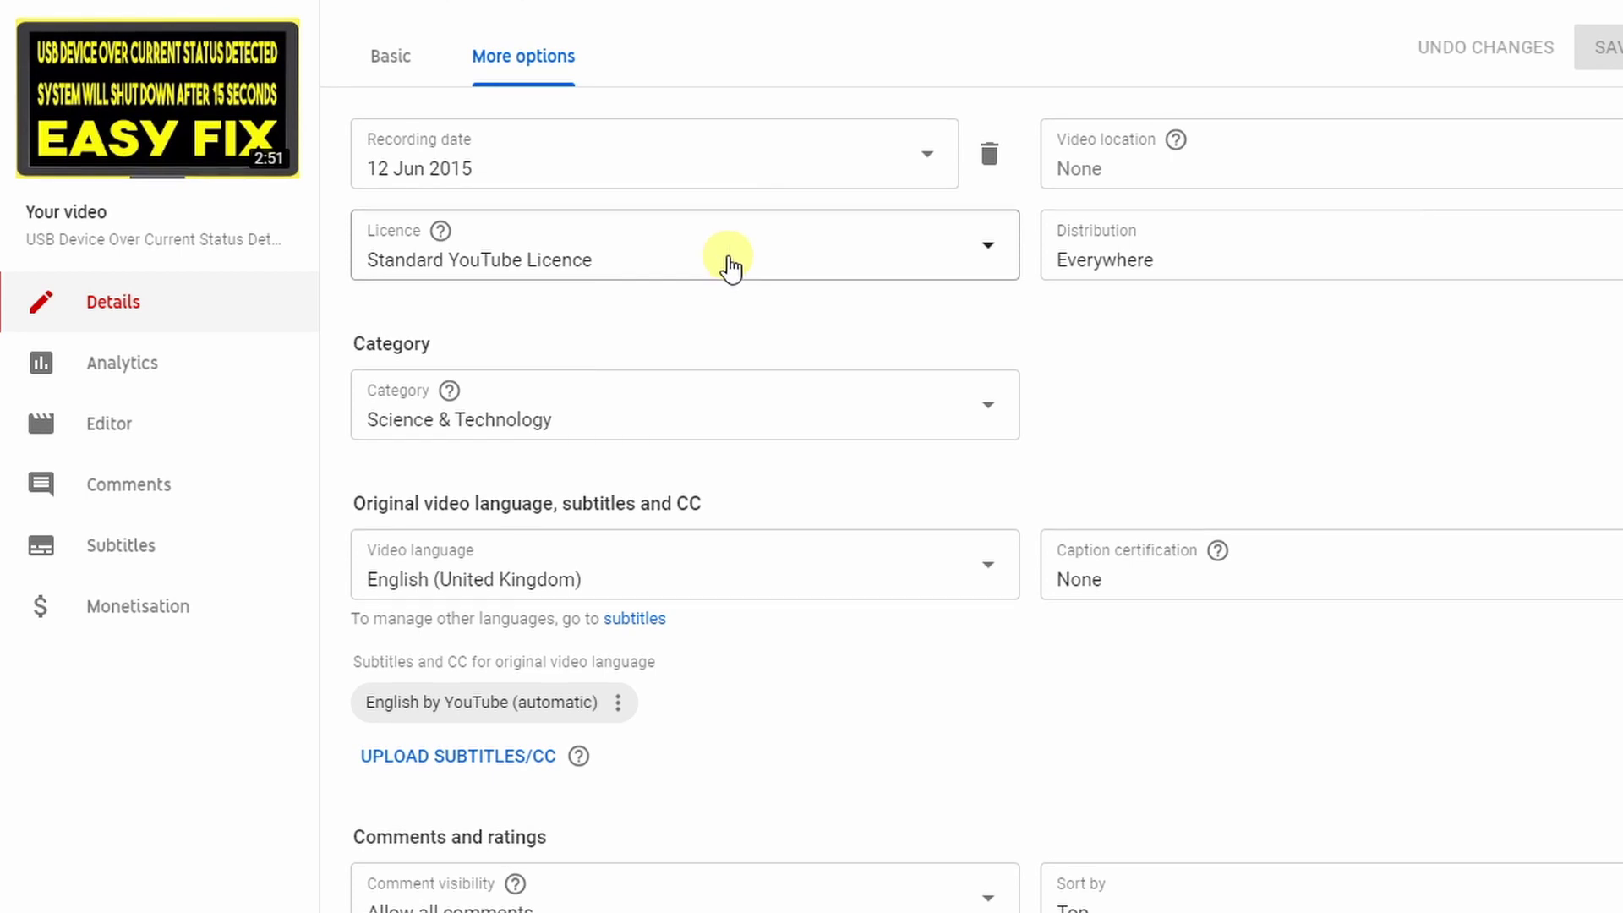
pyautogui.click(725, 265)
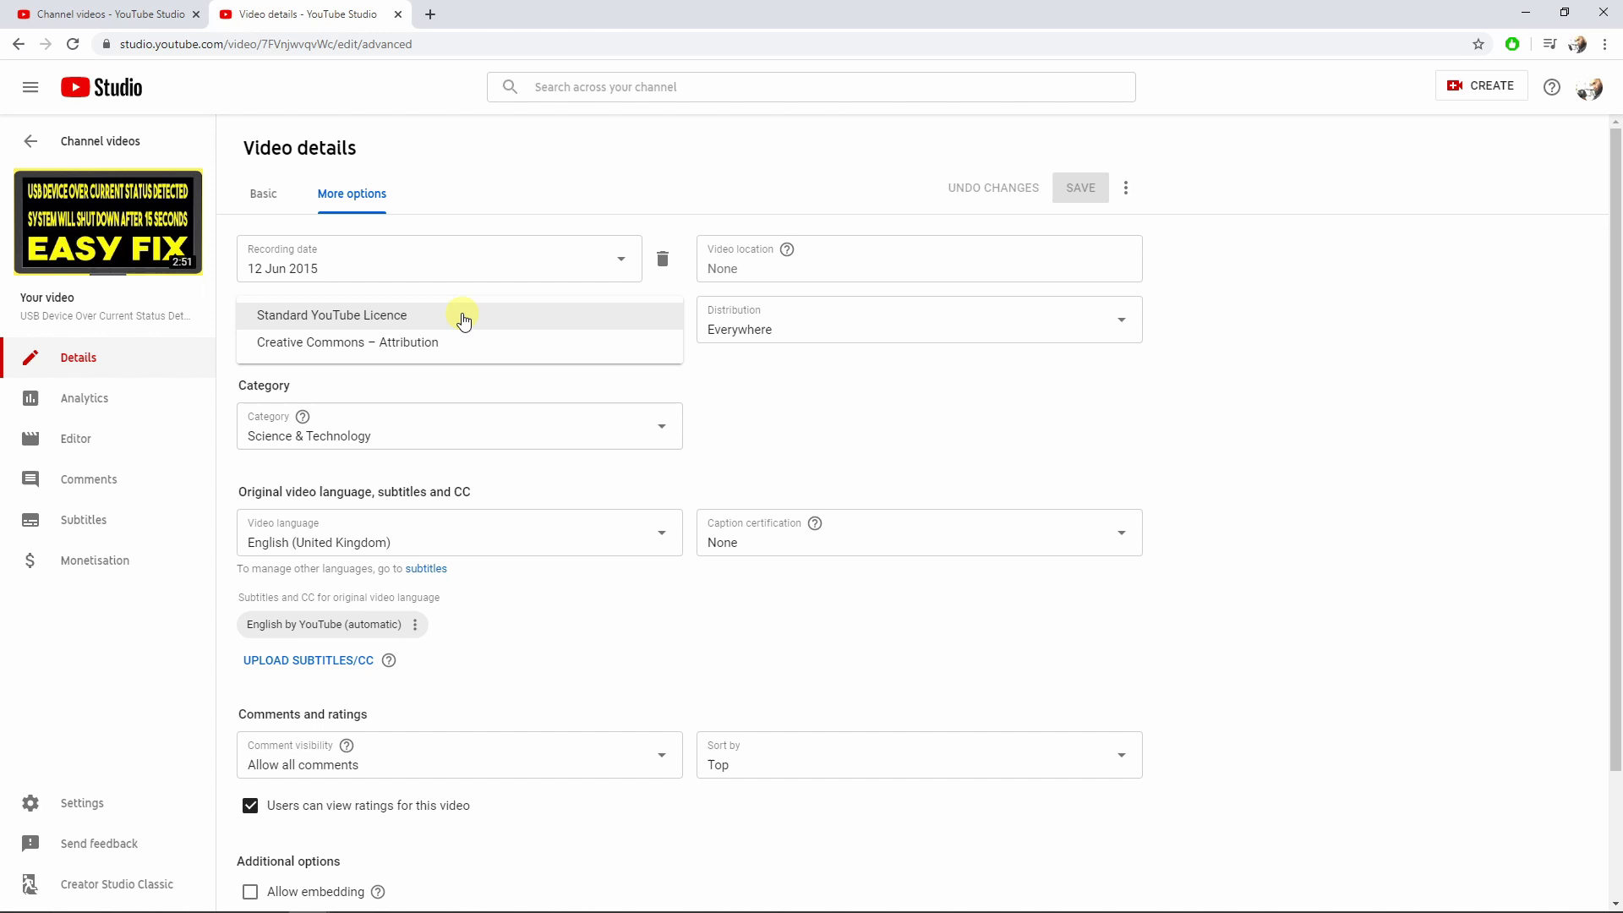
pyautogui.click(464, 321)
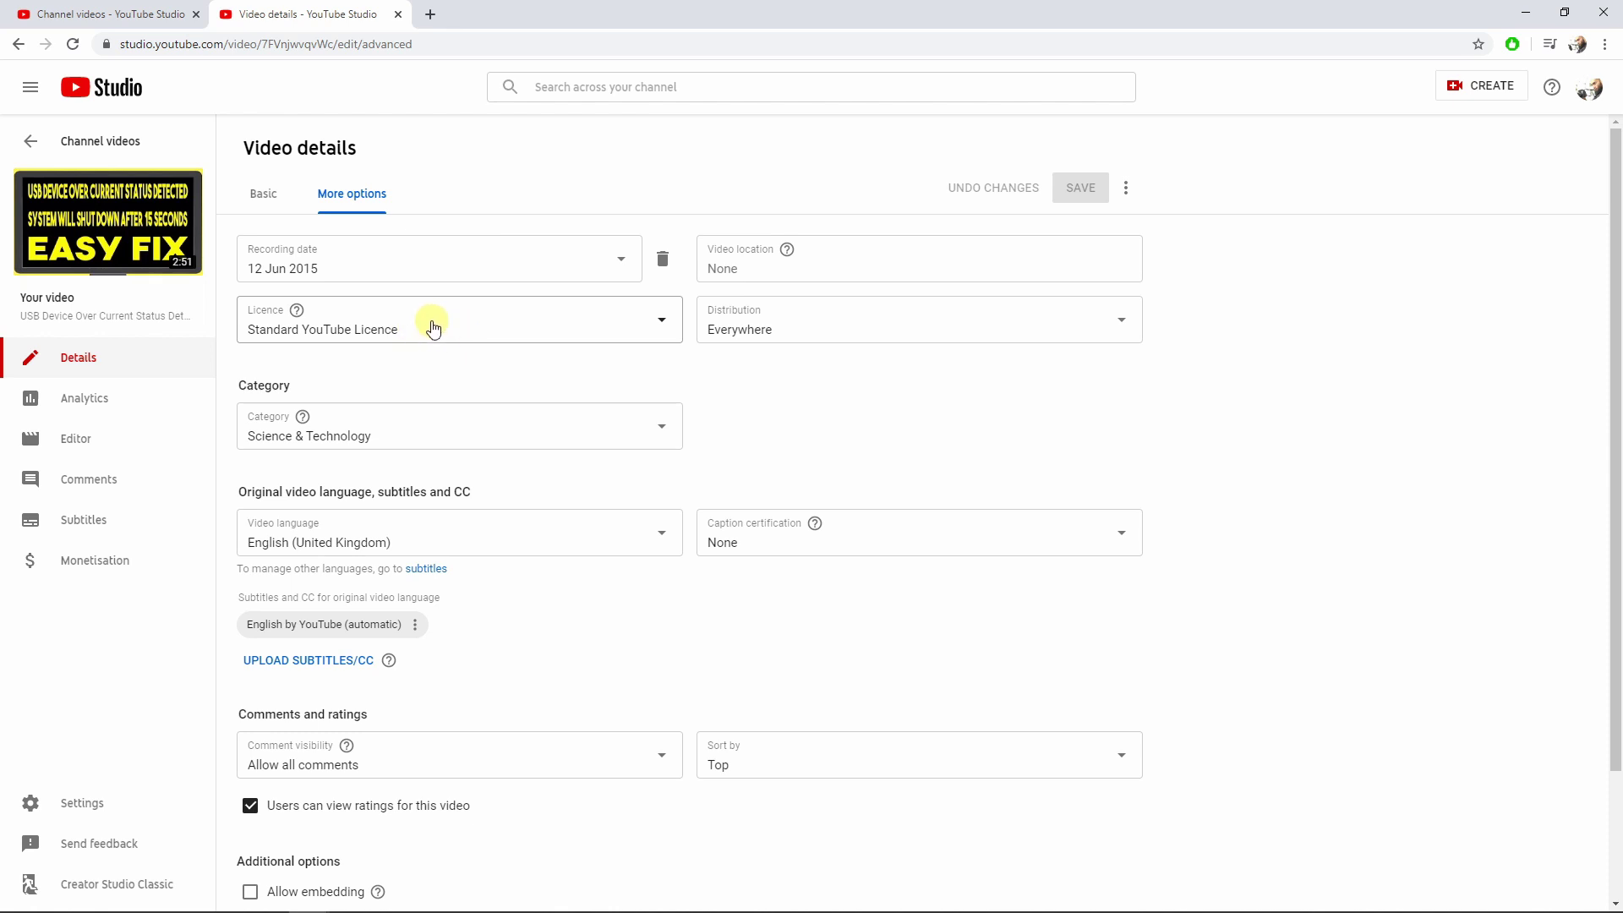
pyautogui.scroll(-2, 606, 581)
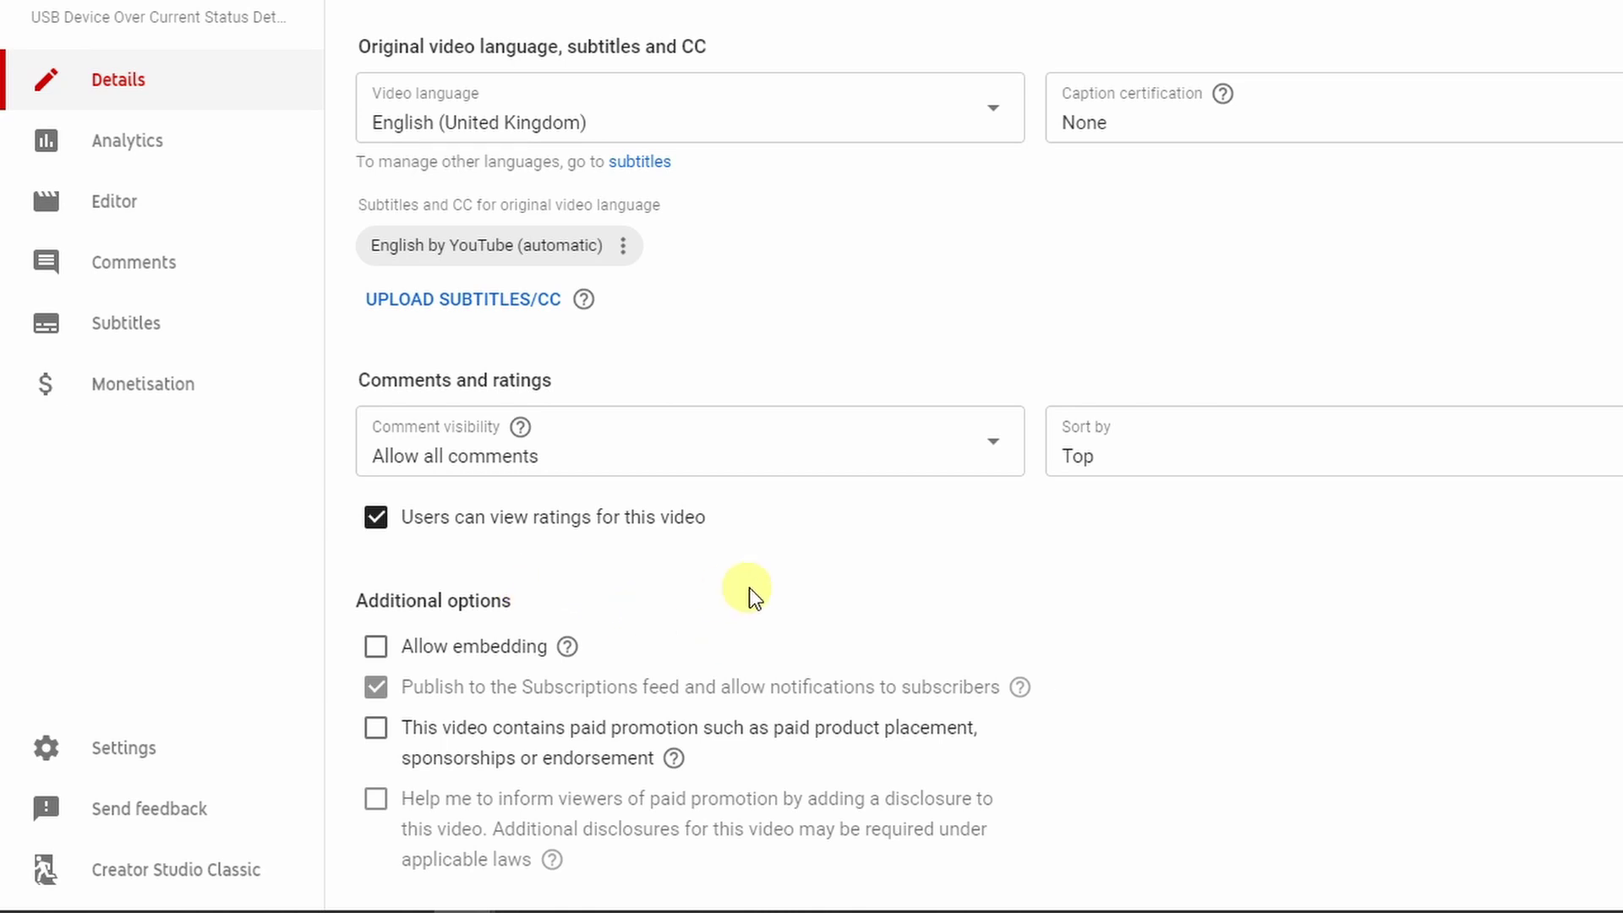
pyautogui.scroll(1, 1241, 608)
pyautogui.scroll(3, 1241, 609)
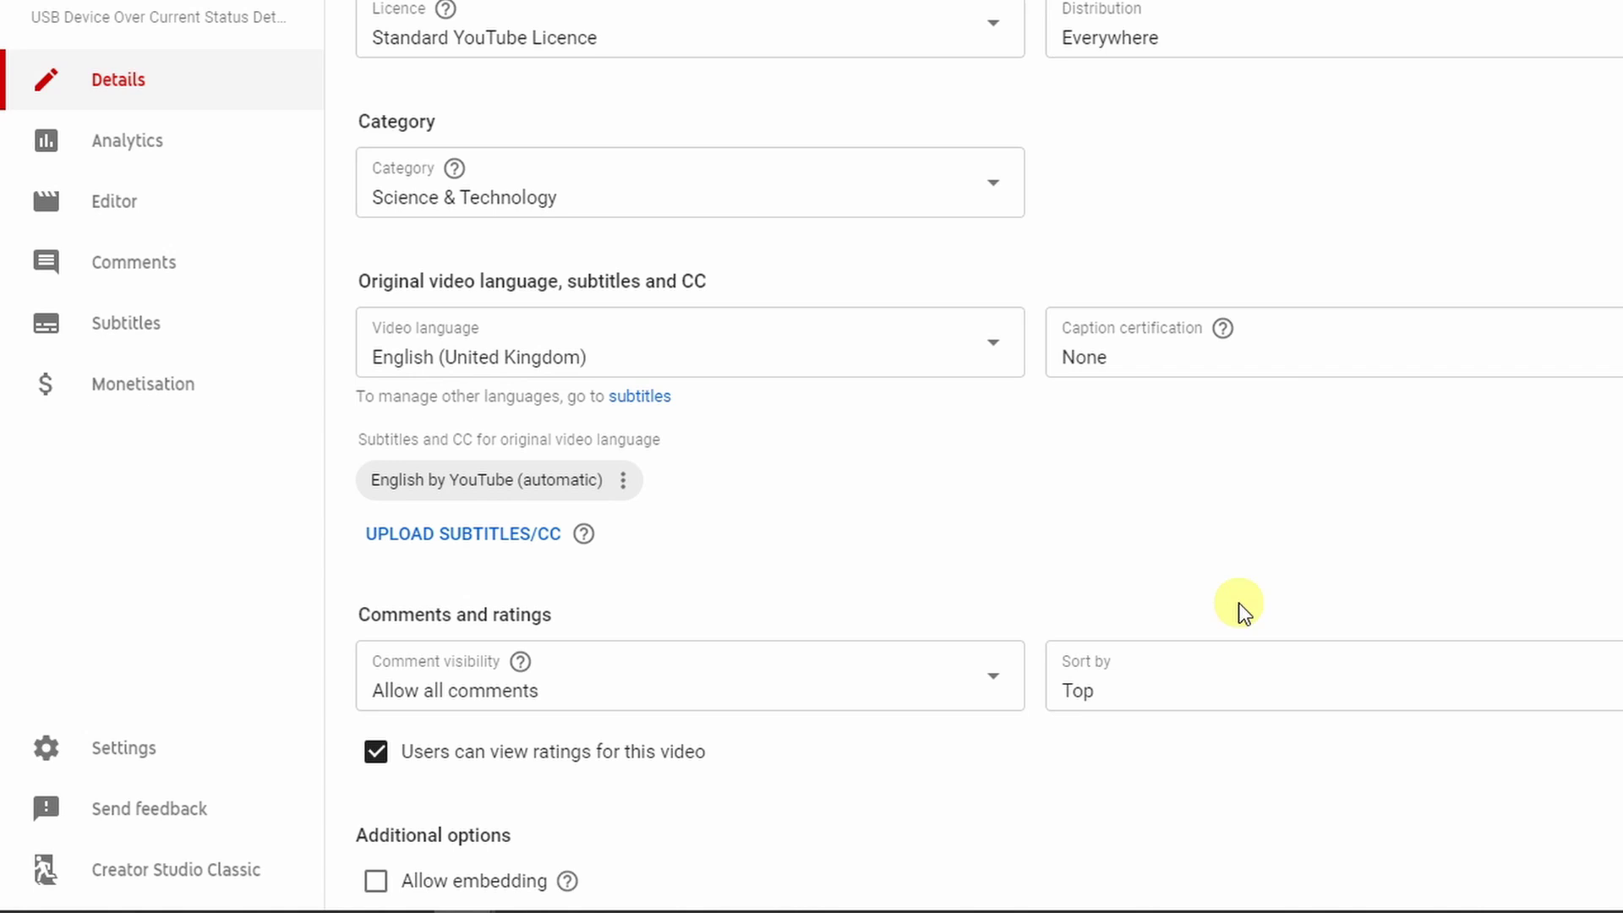
pyautogui.scroll(-3, 934, 555)
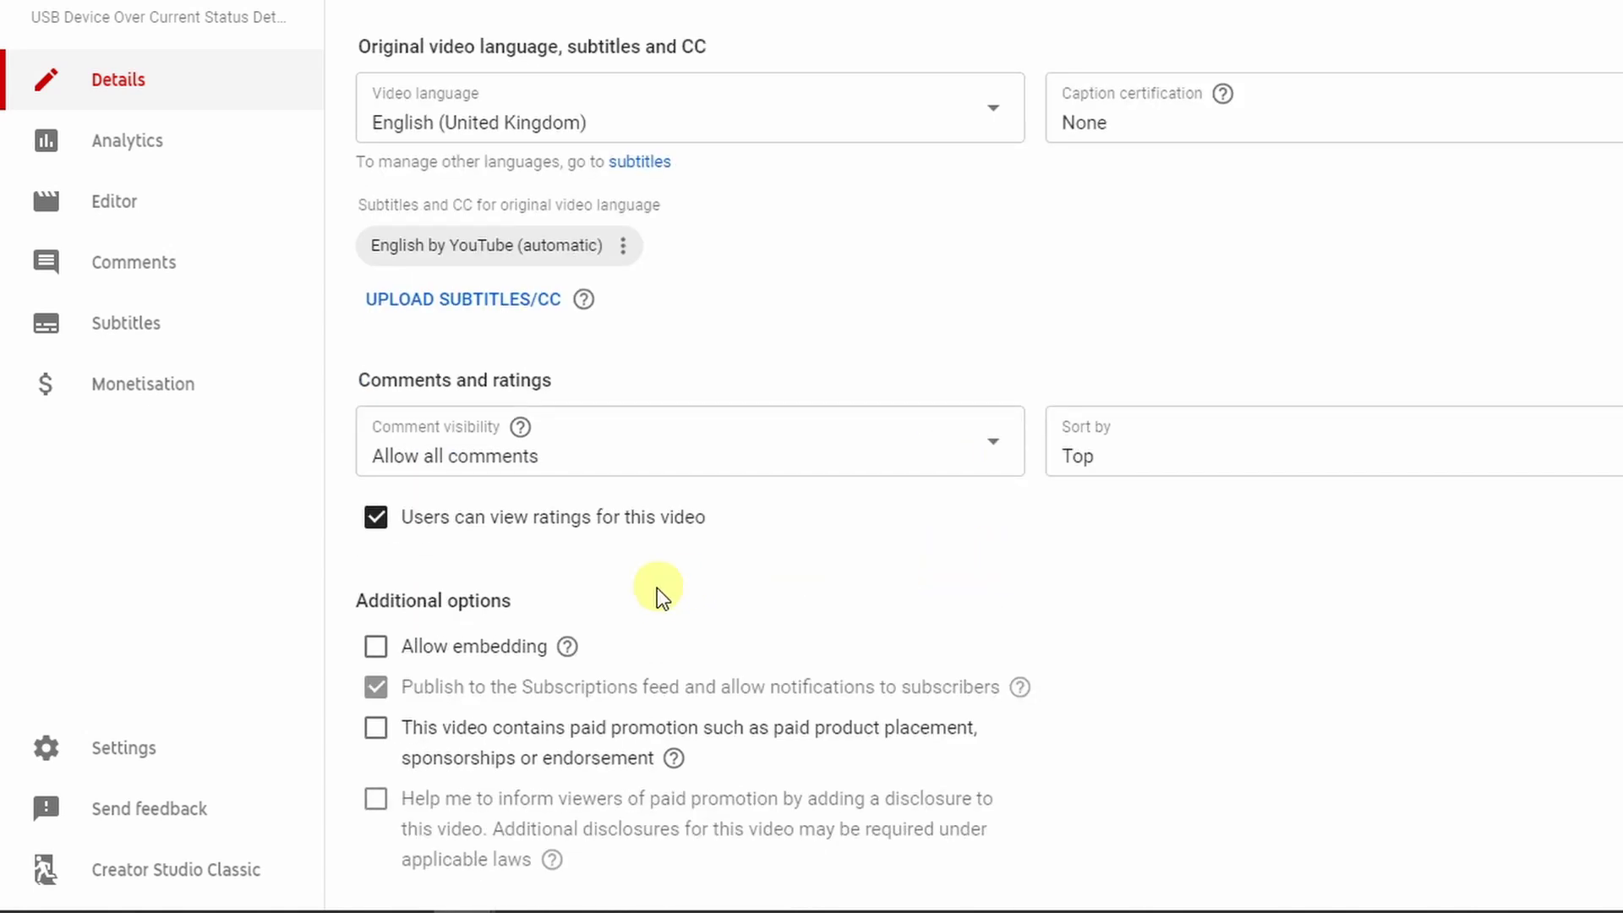